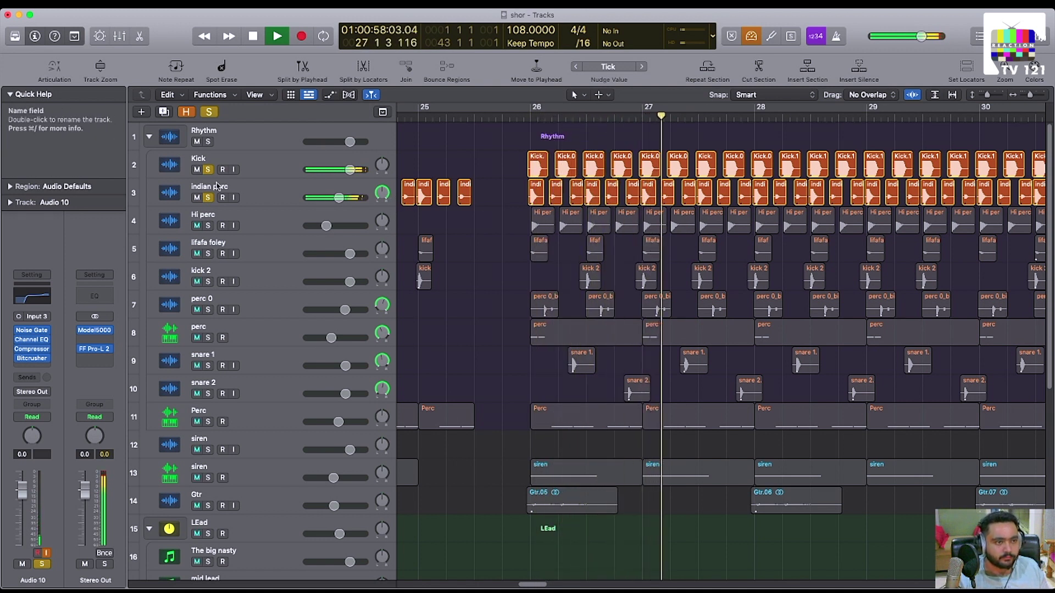
# Solo the Hi perc track along with Kick and indian perc, and play the three together.
pyautogui.press('space')
pyautogui.click(207, 225)
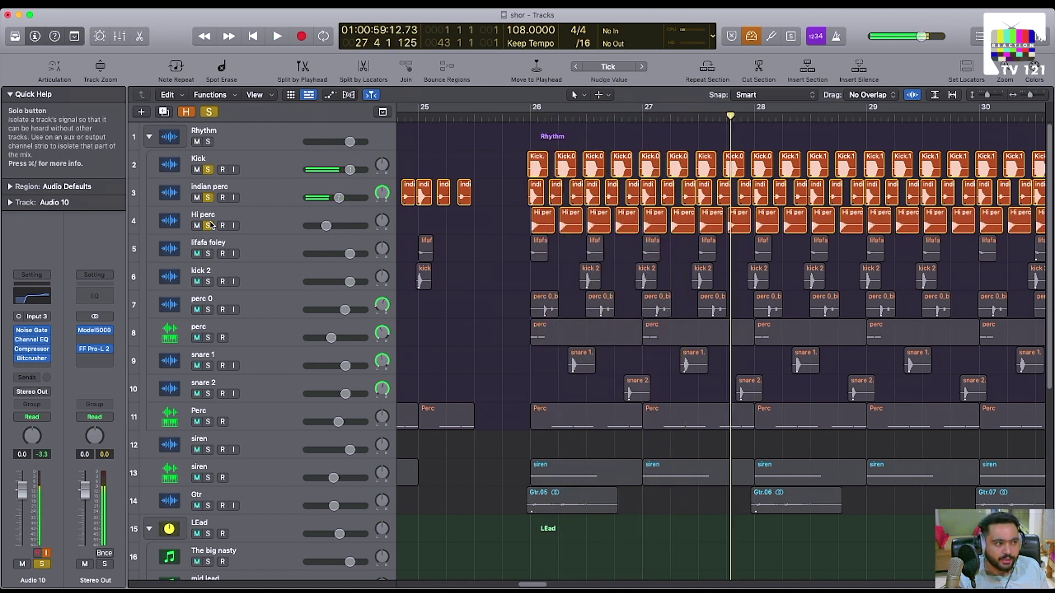
pyautogui.press('space')
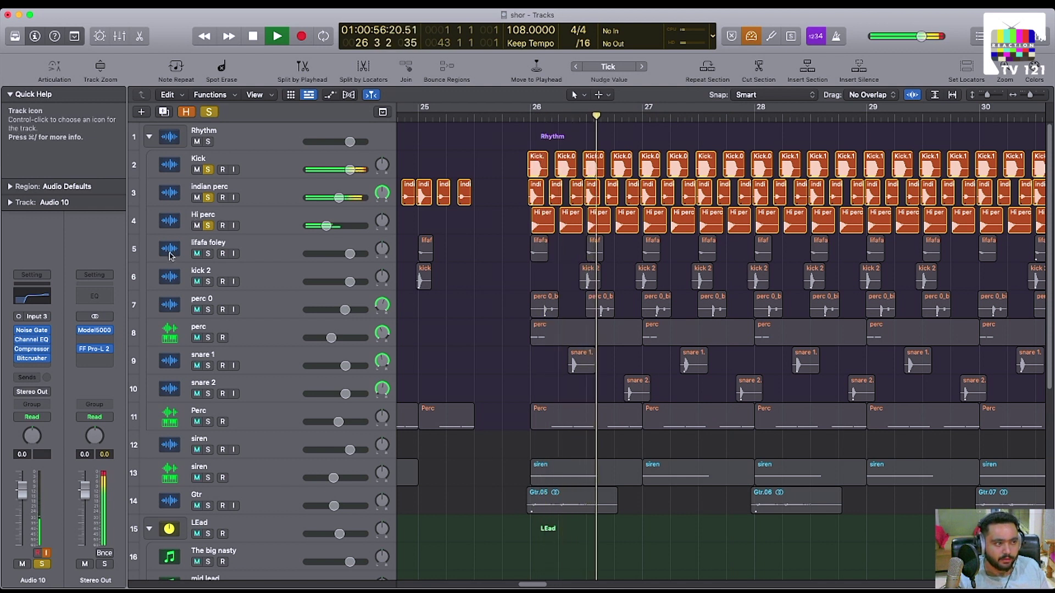
pyautogui.press('space')
# Solo the lifafa foley track, unsolo Hi perc, indian perc and Kick, and play the foley on its own.
pyautogui.click(208, 253)
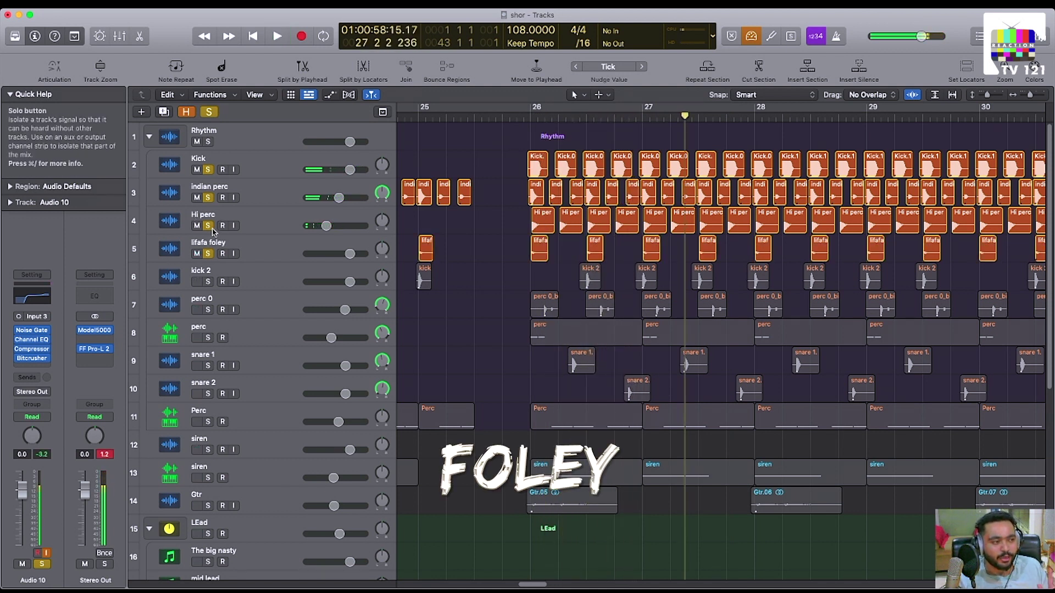
pyautogui.moveTo(209, 227); pyautogui.dragTo(208, 170)
pyautogui.press('space')
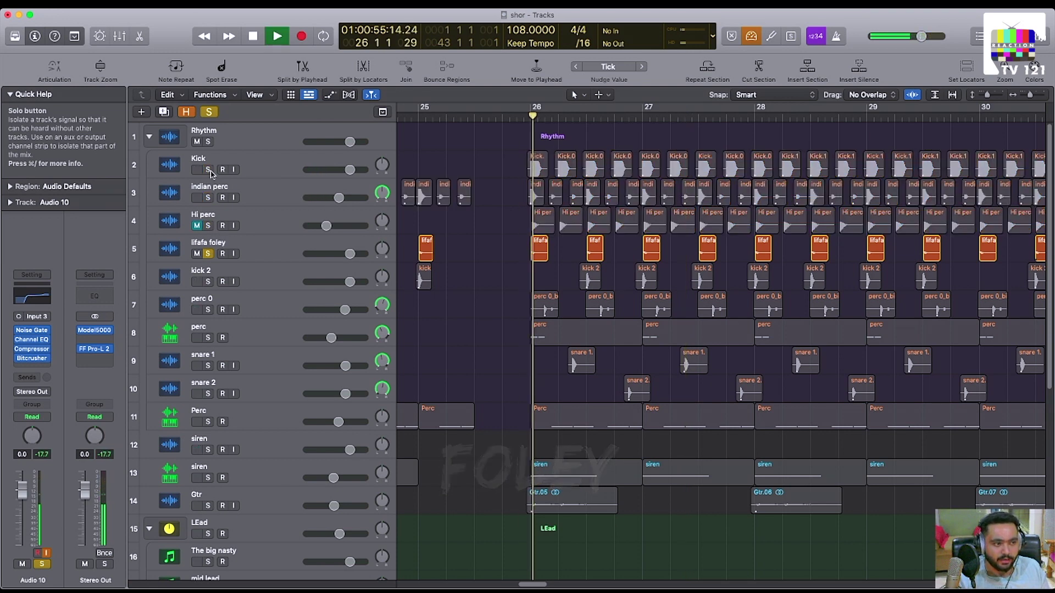
pyautogui.press('space')
# Solo Hi perc, indian perc and Kick again and play them together with the lifafa foley track.
pyautogui.click(208, 225)
pyautogui.click(208, 198)
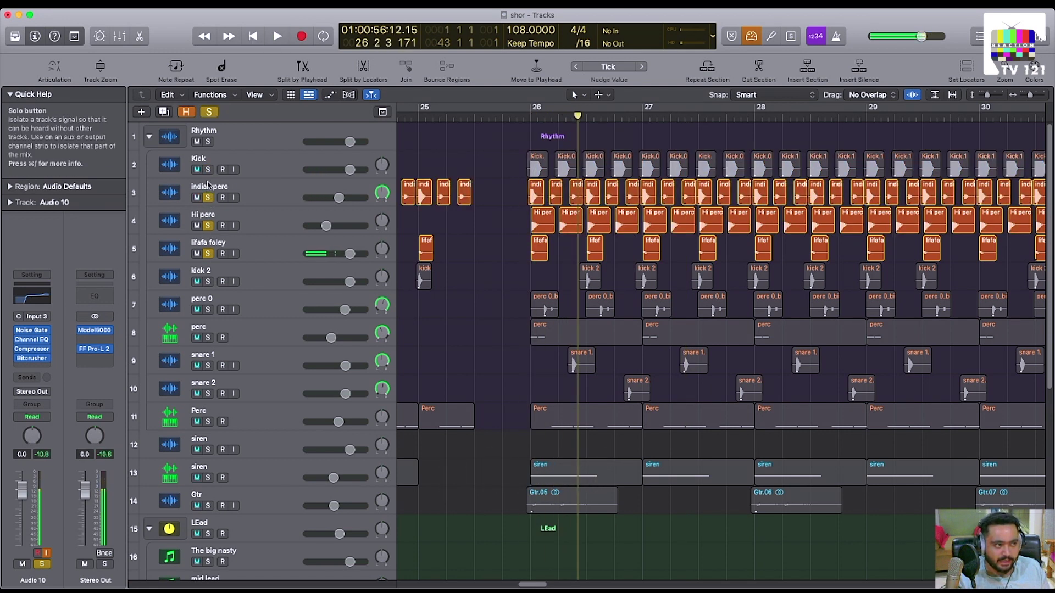
pyautogui.click(207, 169)
pyautogui.press('space')
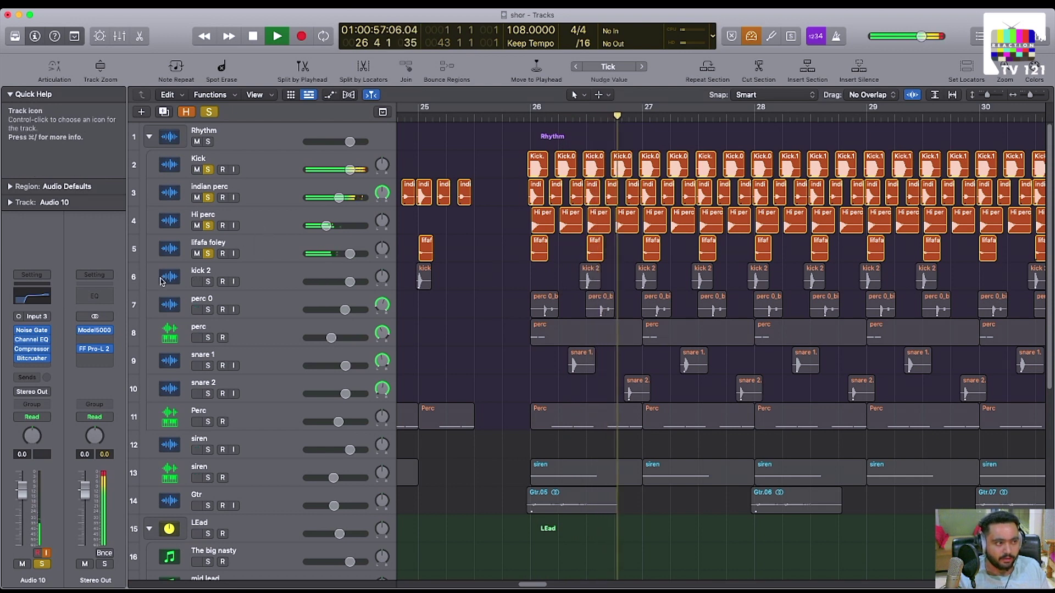
pyautogui.press('space')
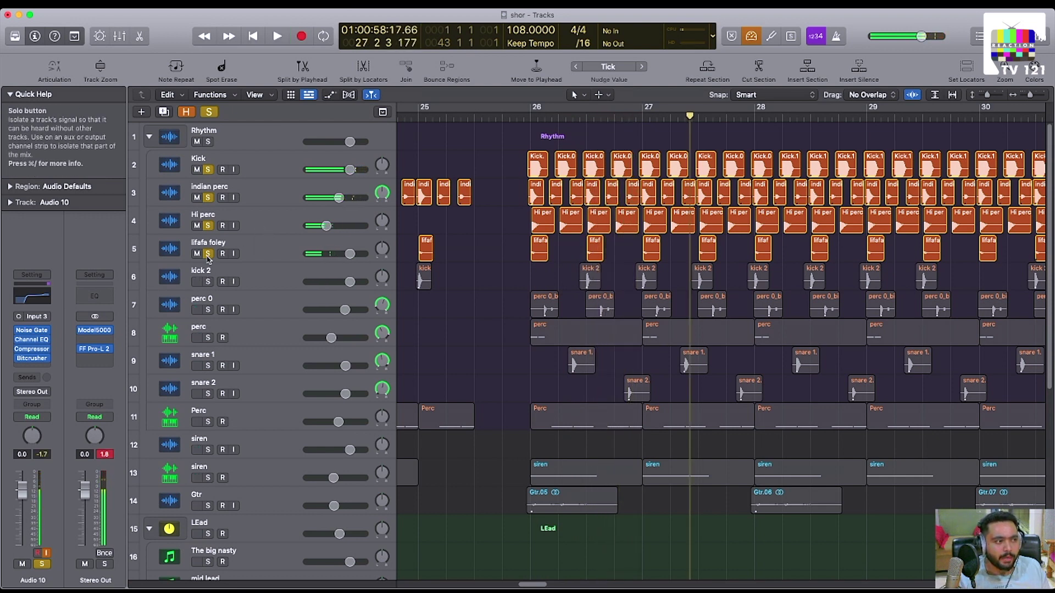
# Unsolo the first four rhythm tracks, solo kick 2, perc 0 and perc instead, and play them.
pyautogui.moveTo(208, 254); pyautogui.dragTo(208, 170)
pyautogui.moveTo(207, 282); pyautogui.dragTo(208, 335)
pyautogui.press('space')
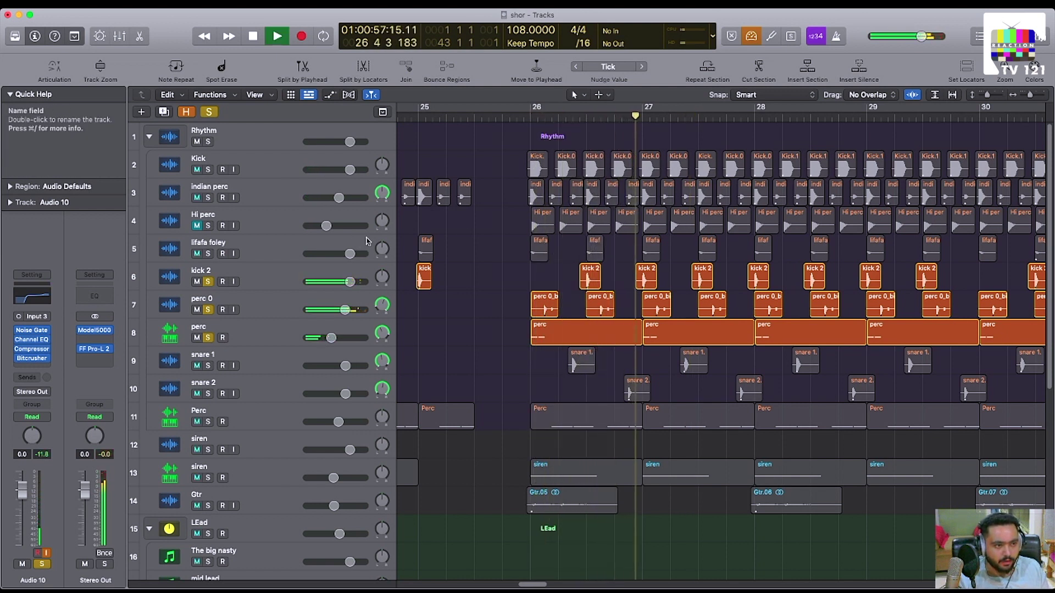
pyautogui.press('space')
# Solo Kick, indian perc, Hi perc and lifafa foley again and play them with kick 2, perc 0 and perc.
pyautogui.click(209, 170)
pyautogui.press('space')
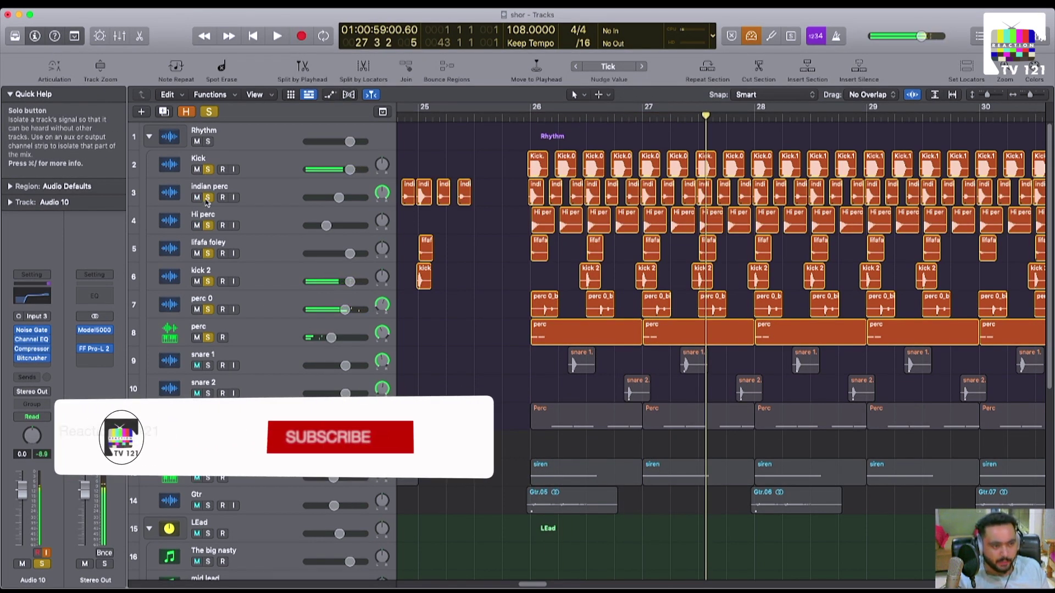
pyautogui.press('space')
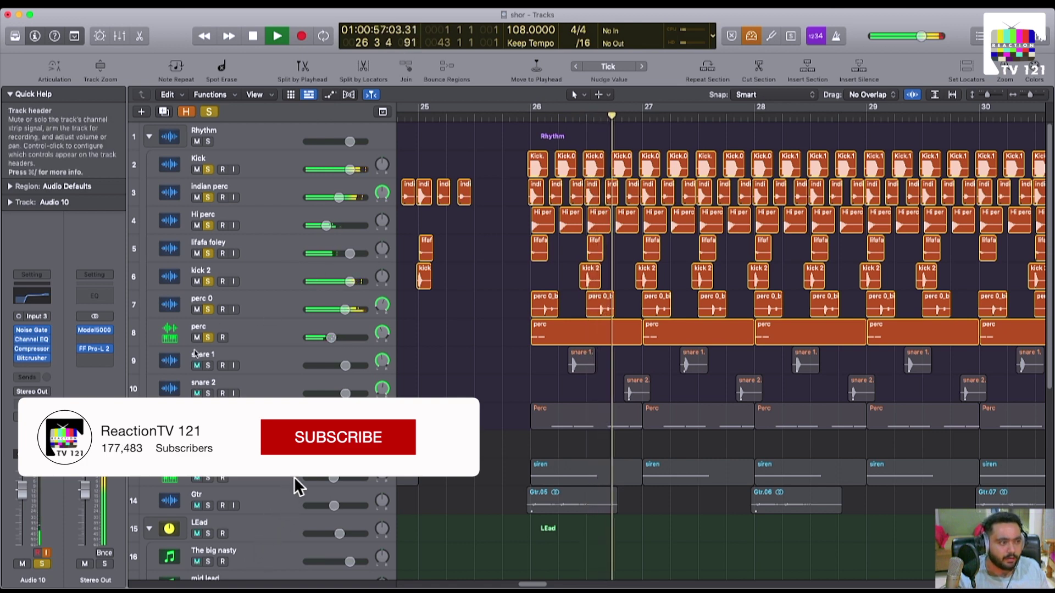
pyautogui.press('space')
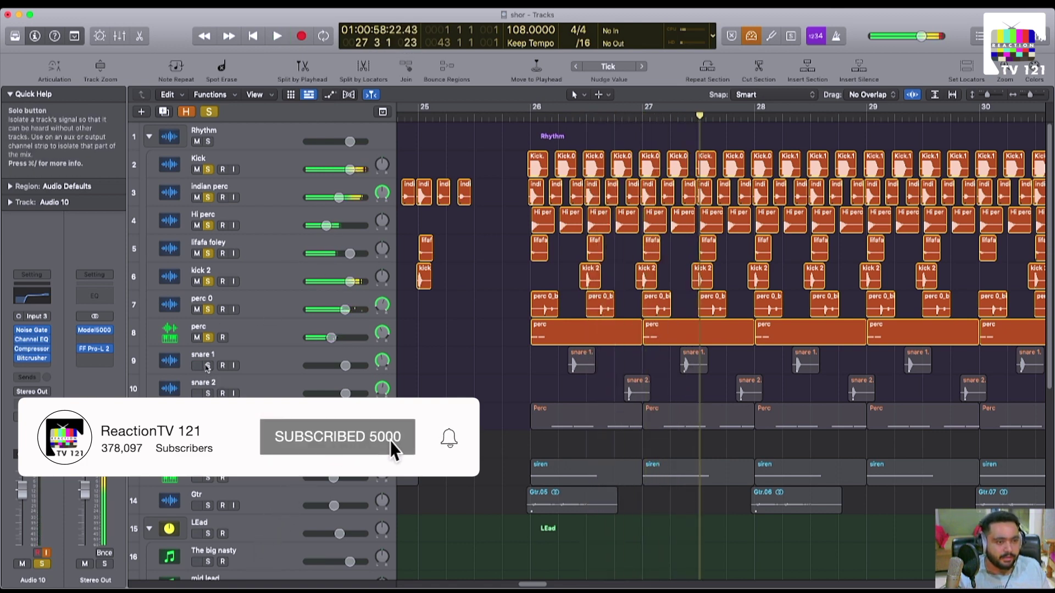
# Add snare 1 and snare 2 to the soloed tracks and play the combined rhythm.
pyautogui.moveTo(208, 365); pyautogui.dragTo(208, 394)
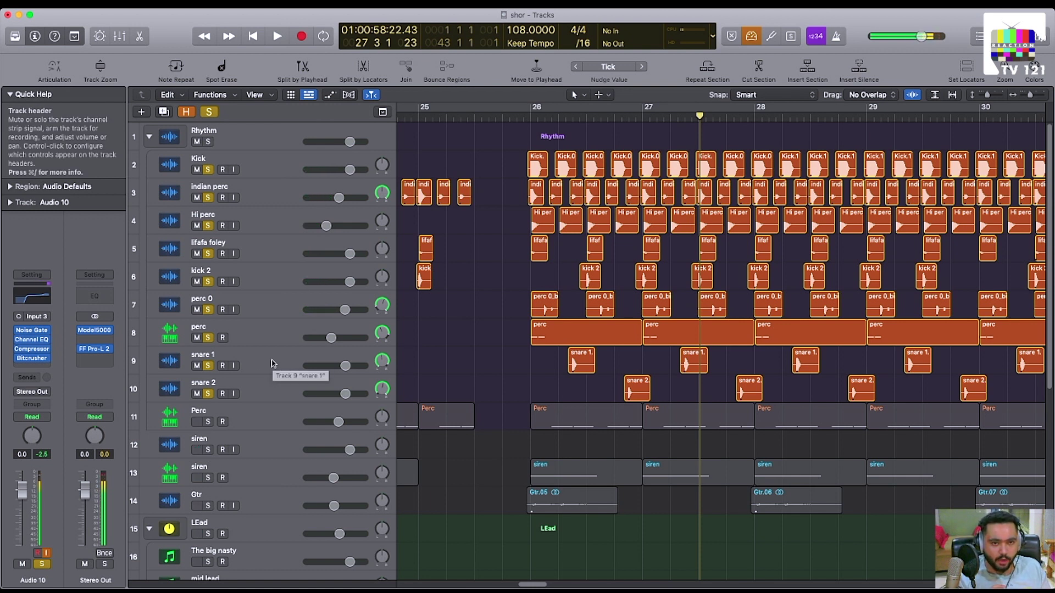
pyautogui.press('space')
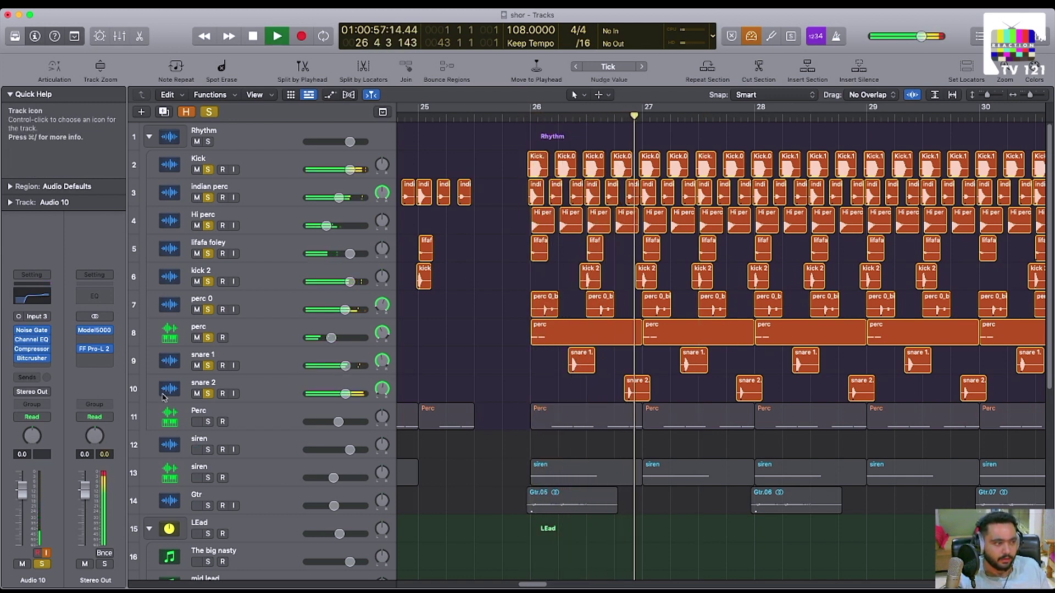
pyautogui.press('space')
# Add the Perc track (track 11) to the soloed tracks and play the full rhythm group.
pyautogui.click(208, 422)
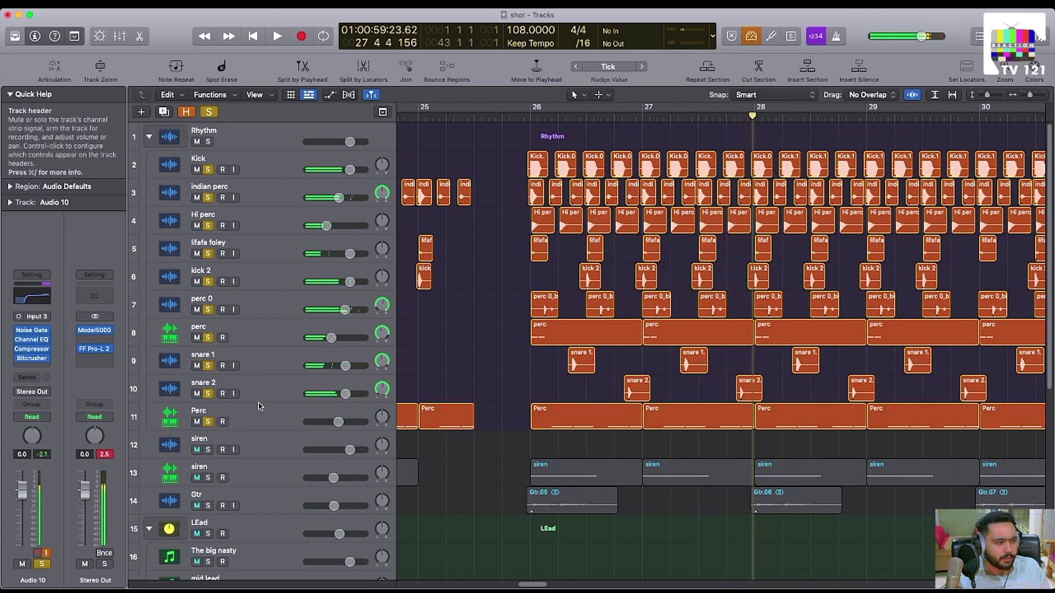
pyautogui.press('space')
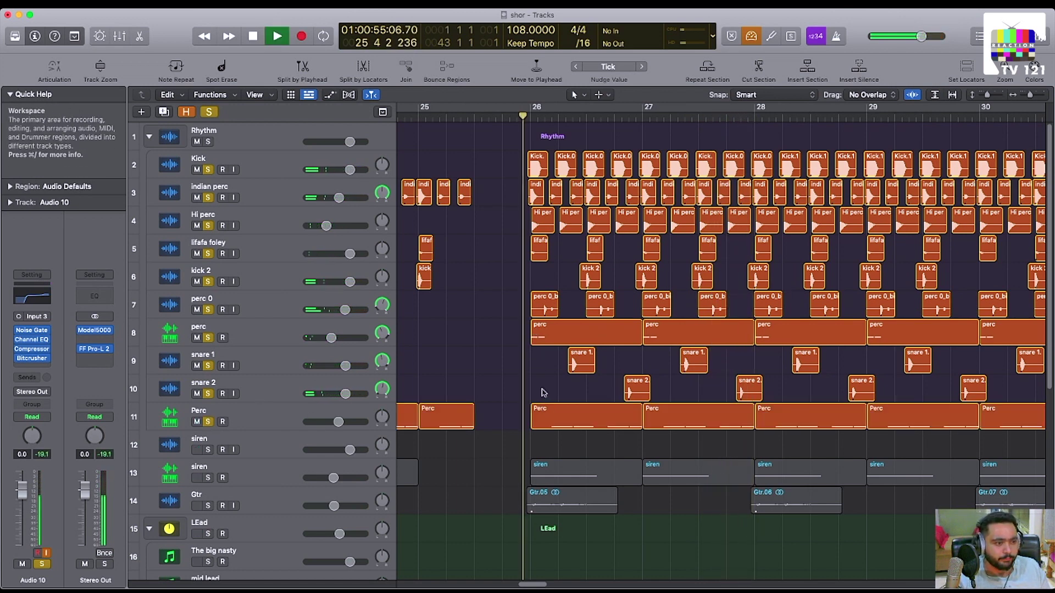
pyautogui.press('super+Left')
pyautogui.press('super+Left')
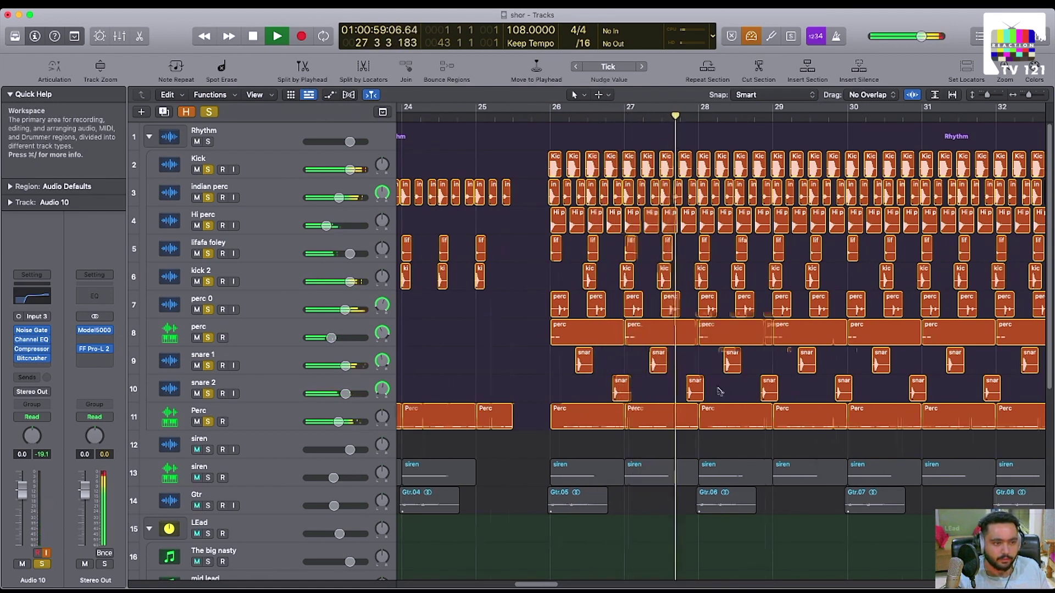
# Play the soloed rhythm tracks from bar 2 to hear the intro section of the arrangement.
pyautogui.press('super+Left')
pyautogui.press('super+Left')
pyautogui.press('super+Up')
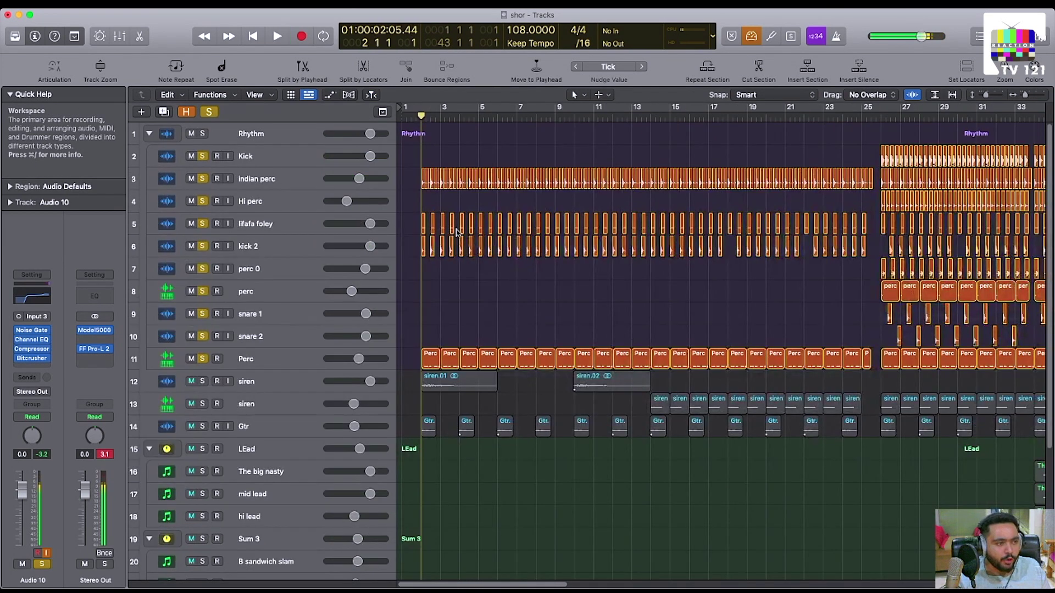
pyautogui.press('super+Right')
pyautogui.press('super+Right')
pyautogui.press('super+Right')
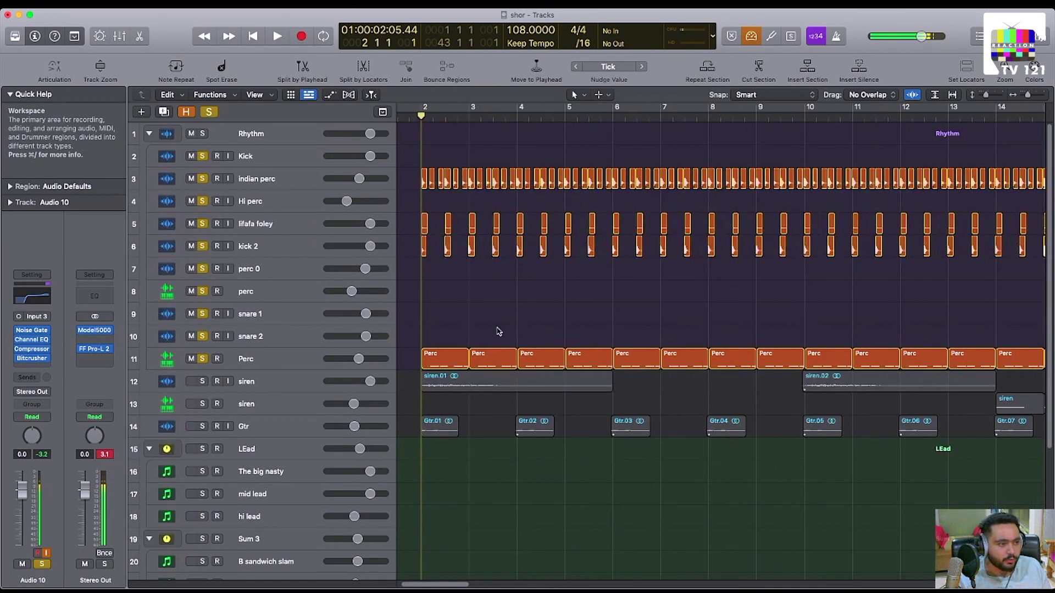
pyautogui.press('space')
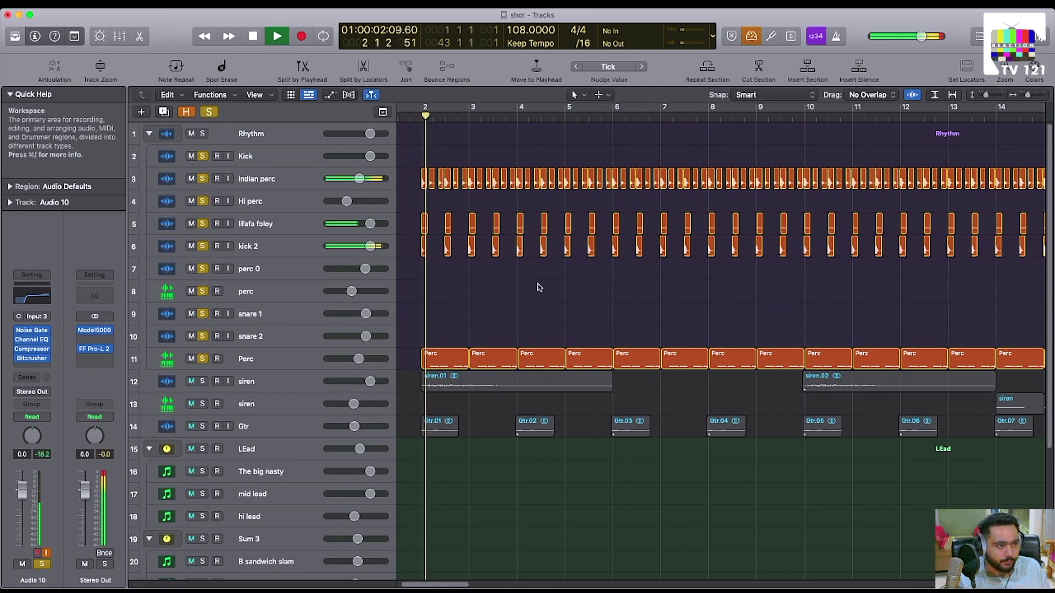
pyautogui.press('super+Left')
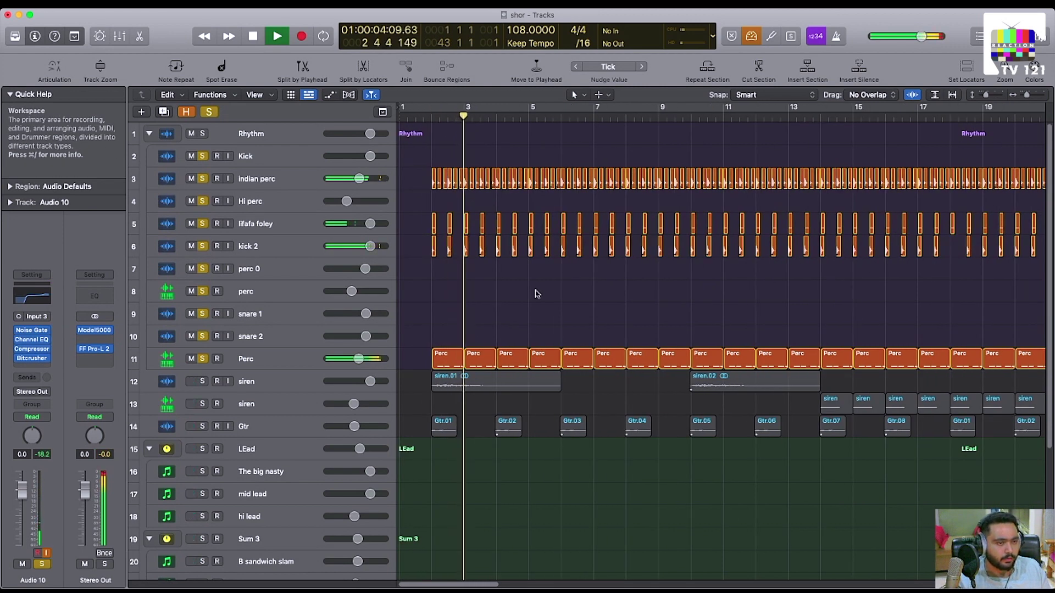
pyautogui.hscroll(1, 534, 290)
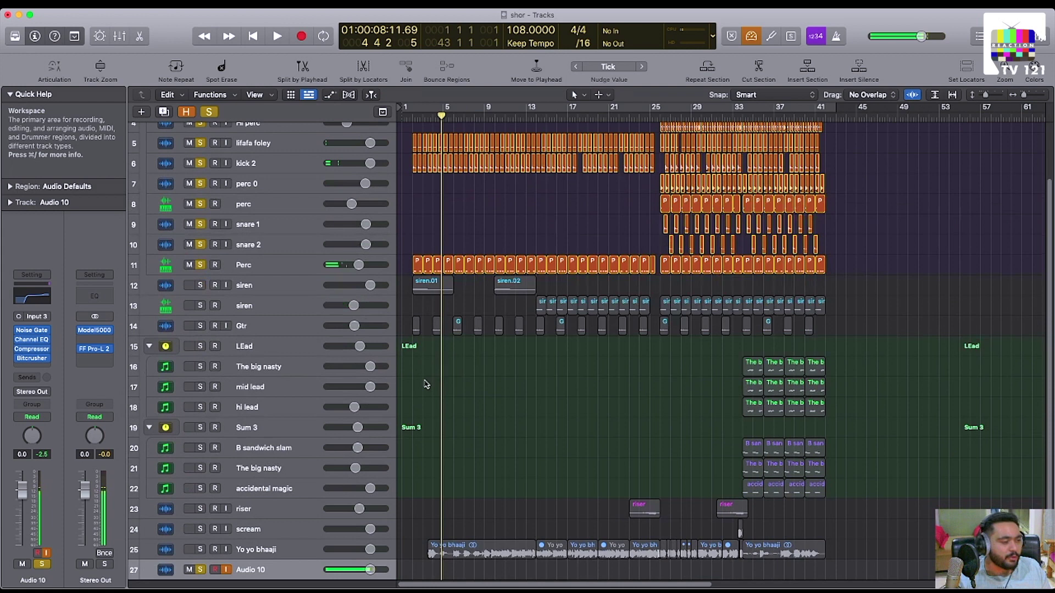
pyautogui.scroll(3, 426, 384)
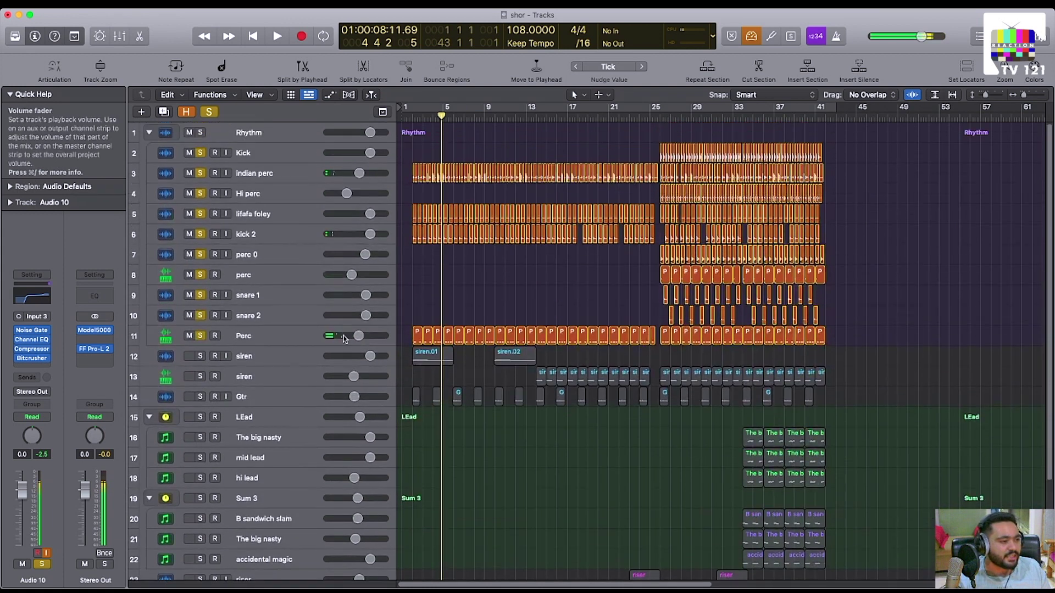
# Solo only the siren audio track (track 12) and play its regions from bar 2.
pyautogui.moveTo(405, 351); pyautogui.dragTo(657, 353)
pyautogui.press('super+Down')
pyautogui.press('super+Down')
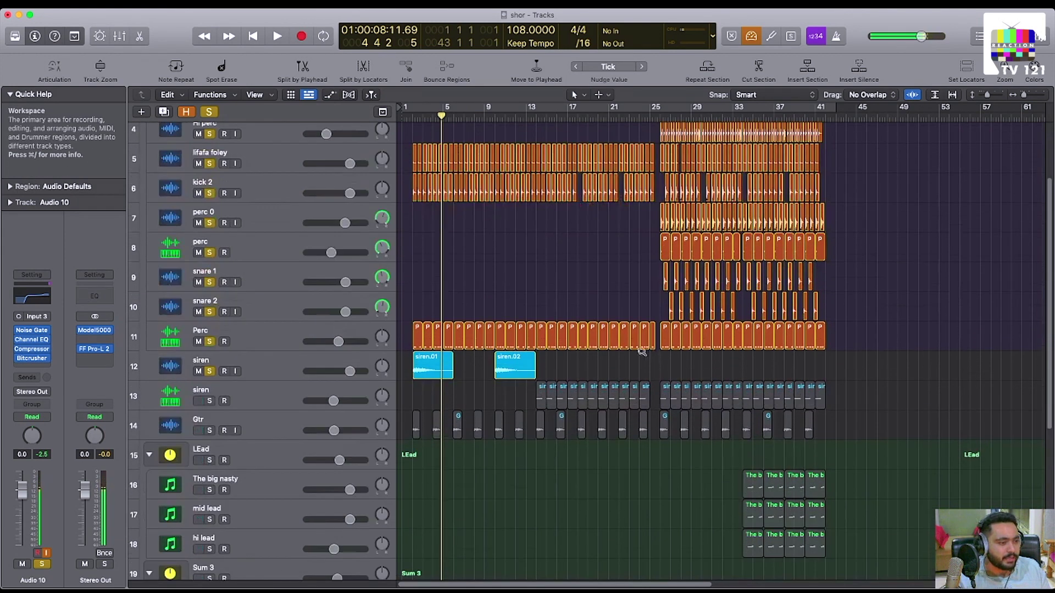
pyautogui.click(412, 118)
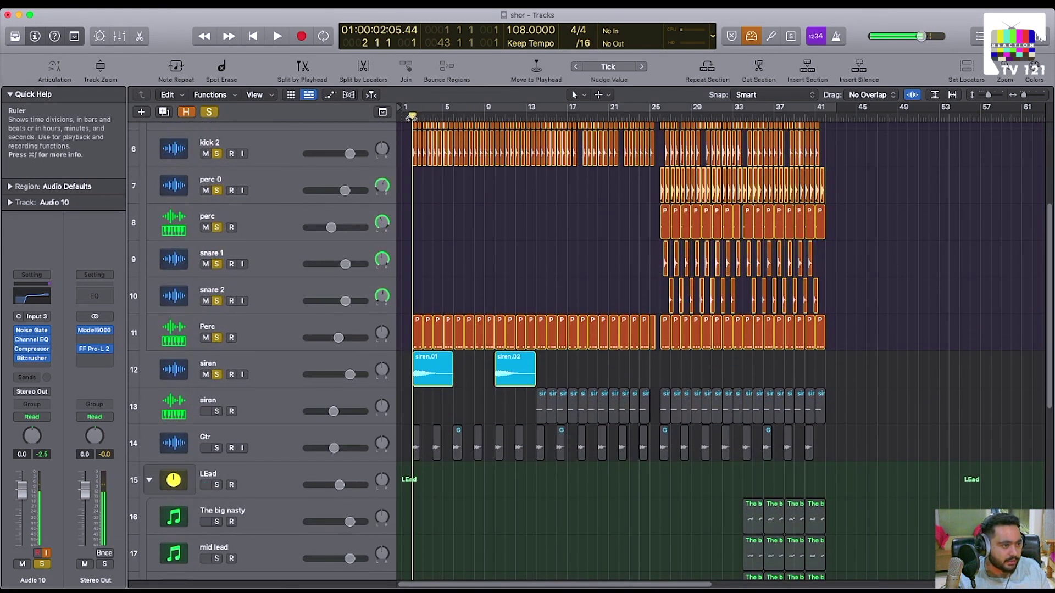
pyautogui.press('space')
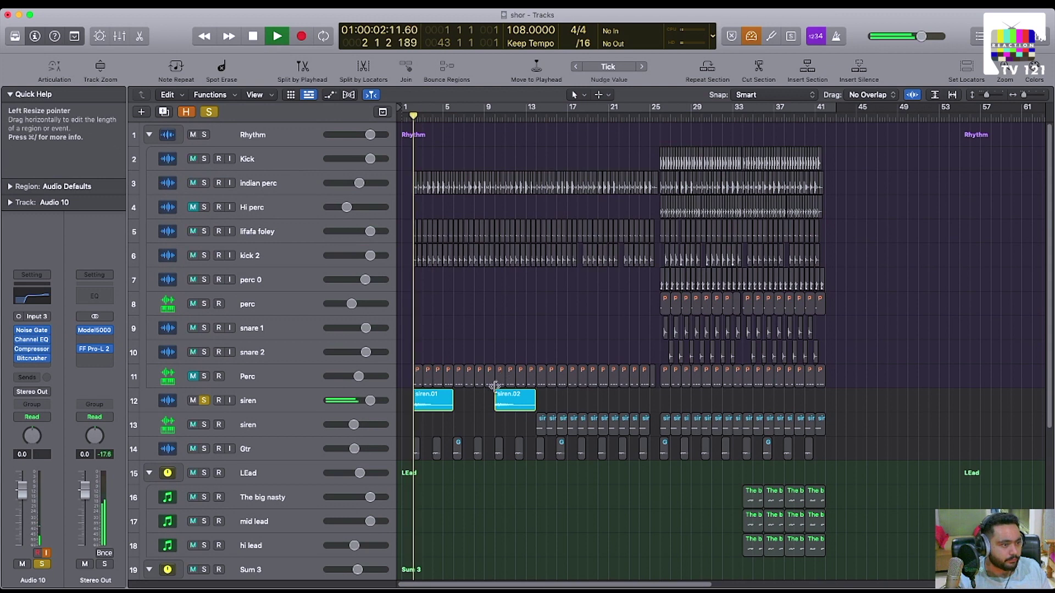
pyautogui.press('super+Down')
pyautogui.press('super+Down')
pyautogui.press('super+Right')
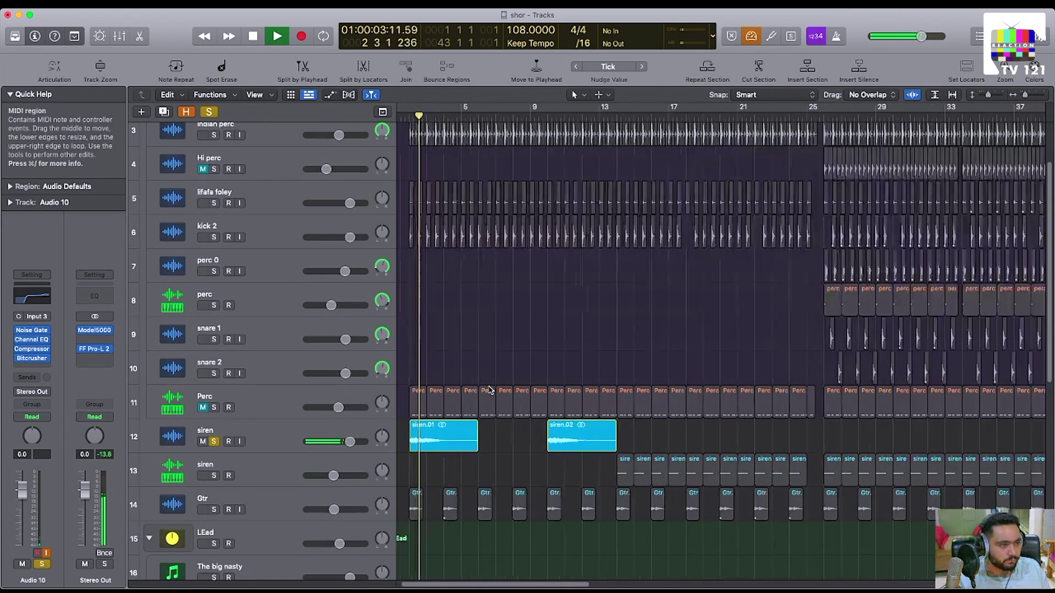
# Solo the Gtr track, stop playback and unsolo the siren track.
pyautogui.scroll(-3, 489, 390)
pyautogui.click(214, 415)
pyautogui.press('space')
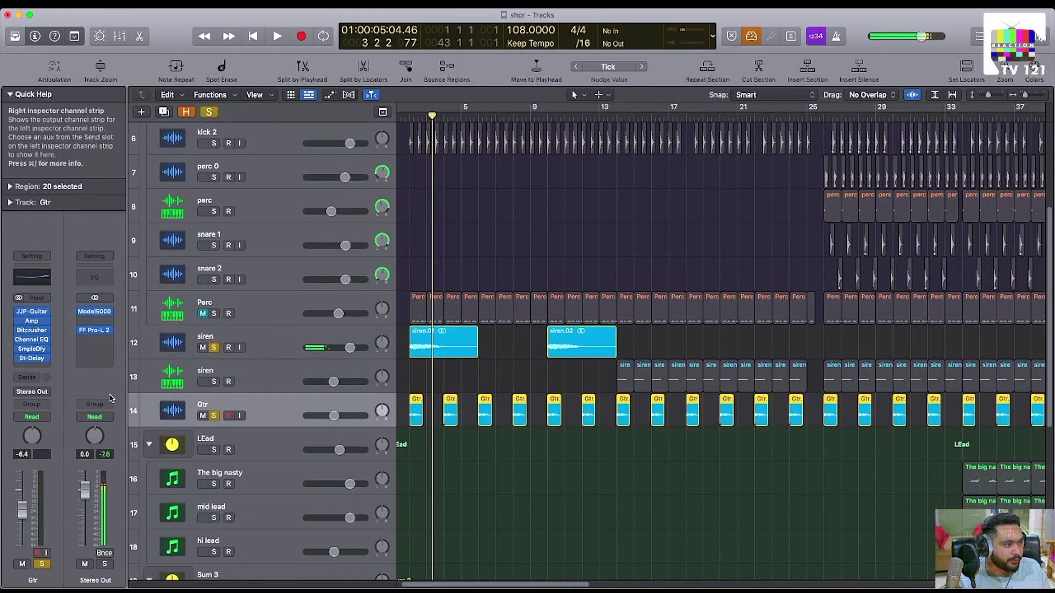
pyautogui.click(213, 347)
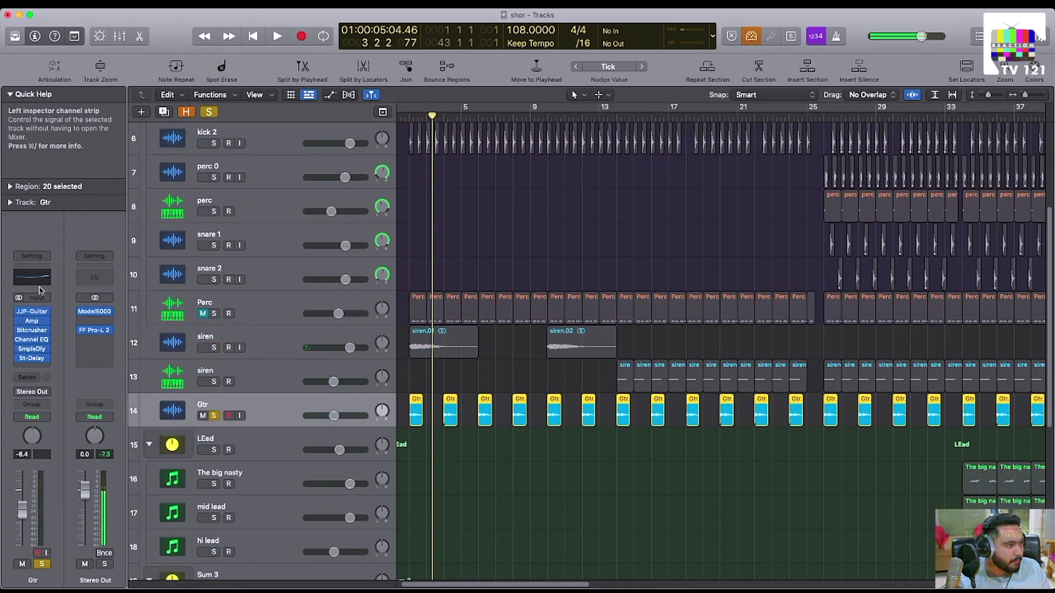
# Bypass all the audio effects on the Gtr track and play the dry guitar from bar 2.
pyautogui.scroll(-4, 520, 389)
pyautogui.scroll(3, 492, 386)
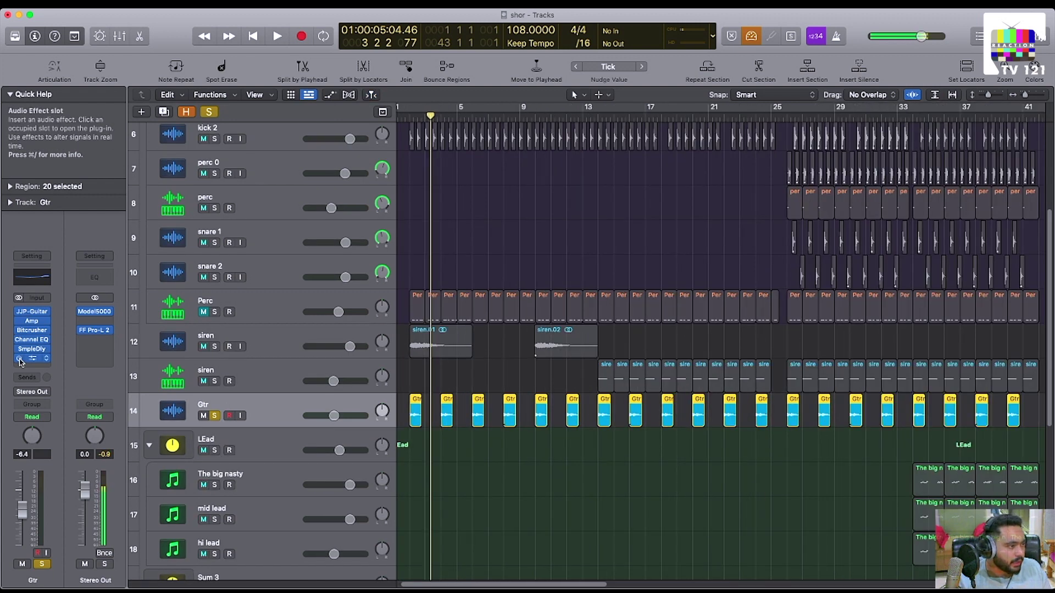
pyautogui.moveTo(19, 358); pyautogui.dragTo(16, 308)
pyautogui.press('space')
pyautogui.scroll(4, 436, 367)
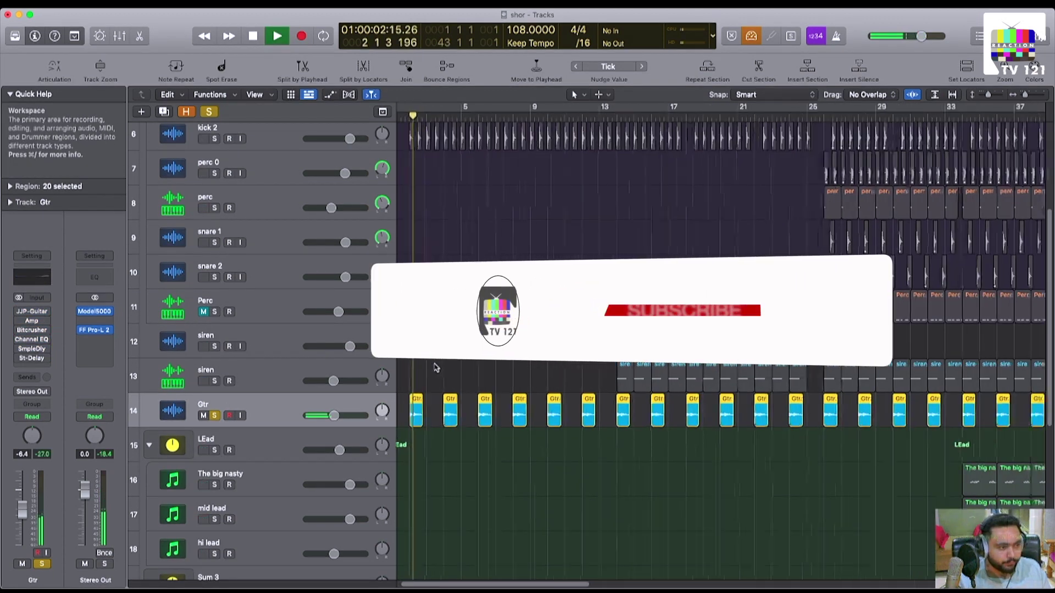
pyautogui.press('space')
pyautogui.press('space')
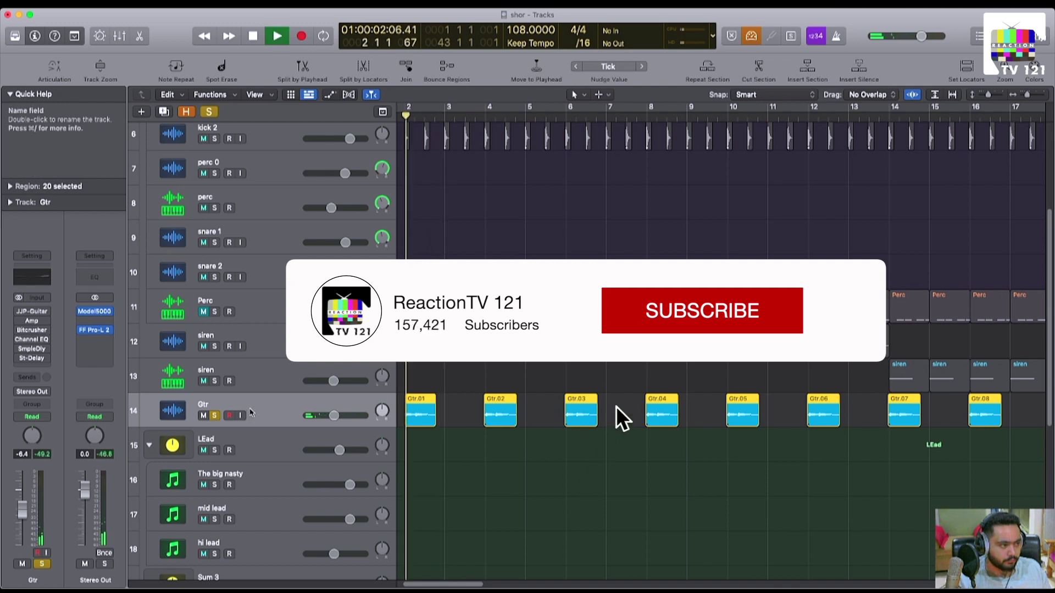
pyautogui.hscroll(-2, 278, 414)
pyautogui.press('space')
# Turn the Gtr track's JJP-Guitar effect back on, open its window and view its preset loading options.
pyautogui.click(32, 316)
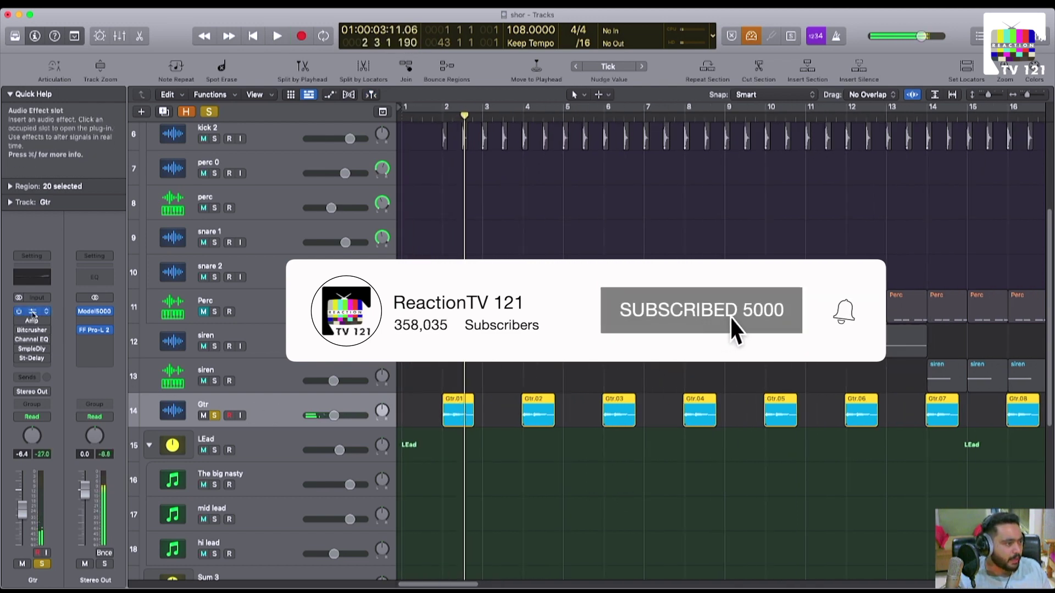
pyautogui.moveTo(644, 145); pyautogui.dragTo(706, 149)
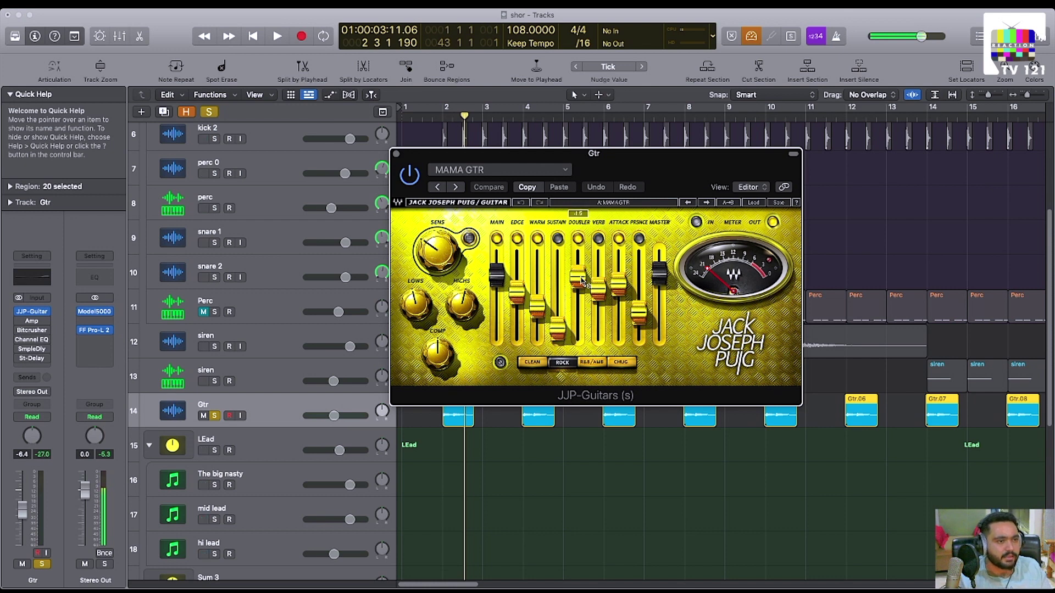
pyautogui.click(752, 203)
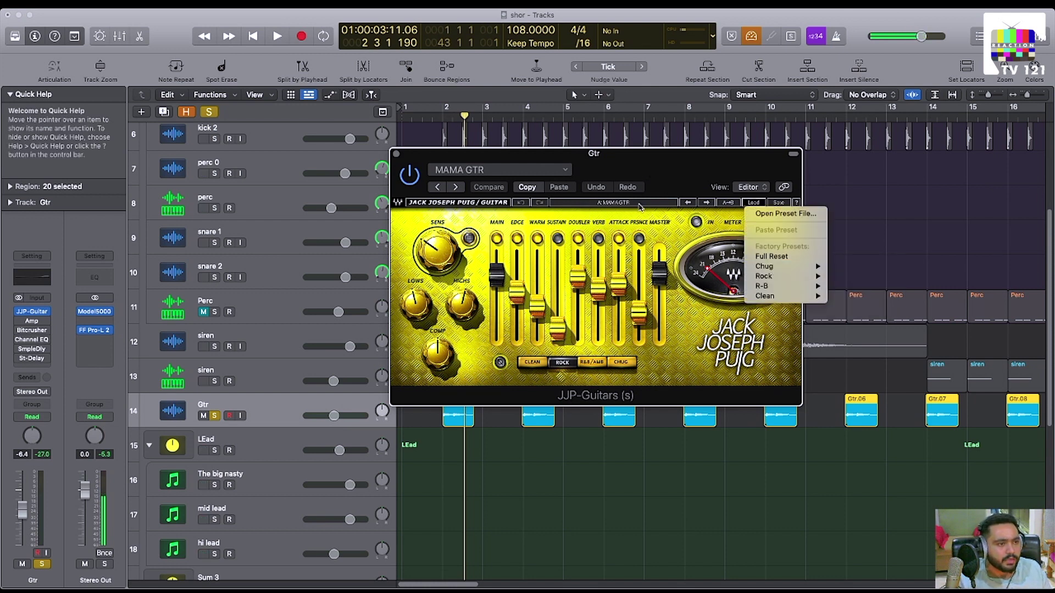
pyautogui.click(620, 216)
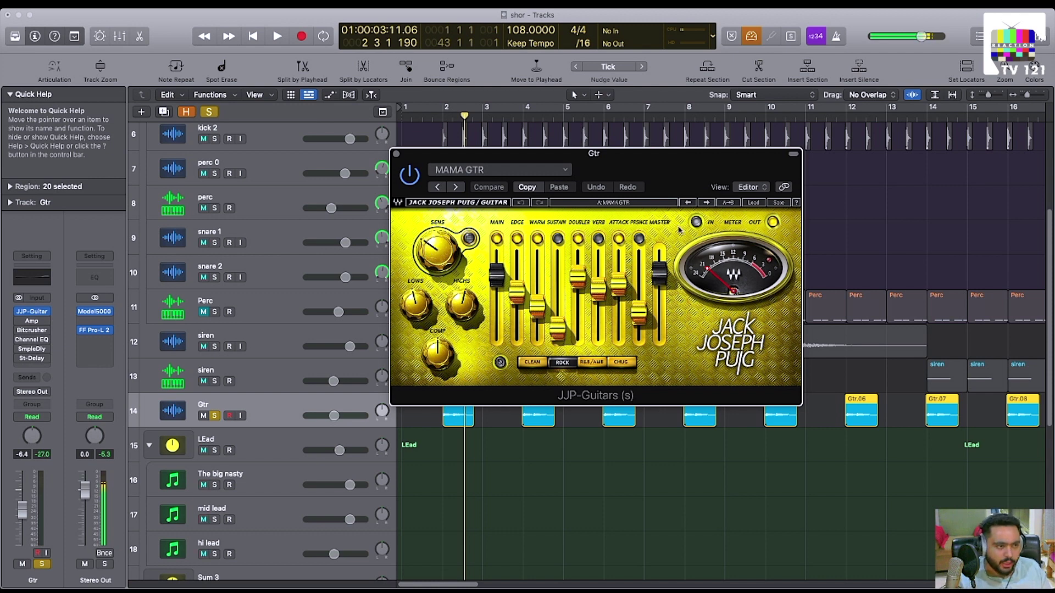
# Move the JJP-Guitars window aside and play the soloed guitar from bar 2 with only that effect on.
pyautogui.moveTo(629, 155); pyautogui.dragTo(701, 149)
pyautogui.press('space')
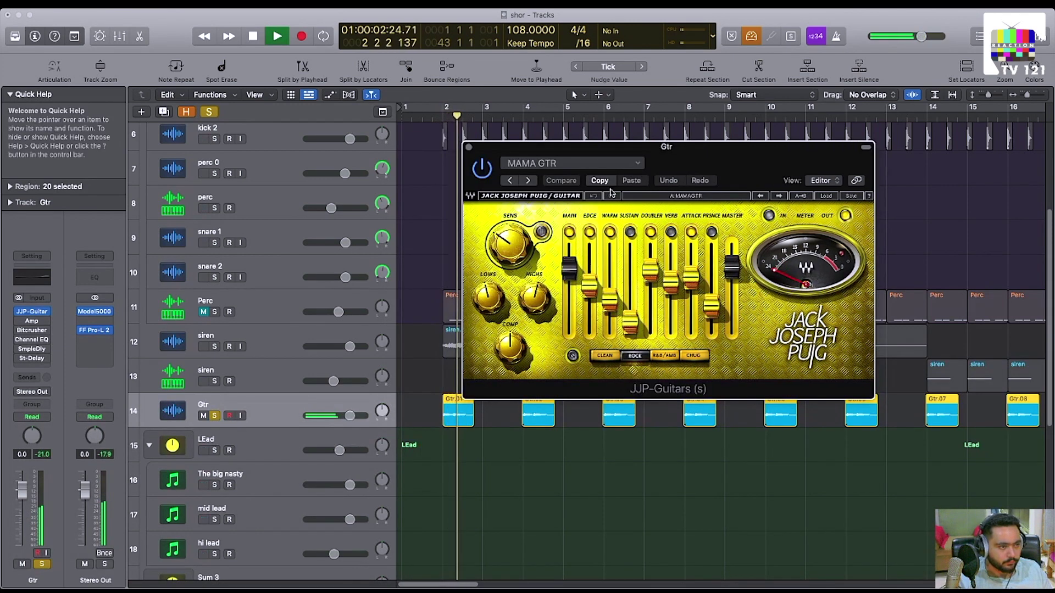
pyautogui.press('space')
pyautogui.press('space')
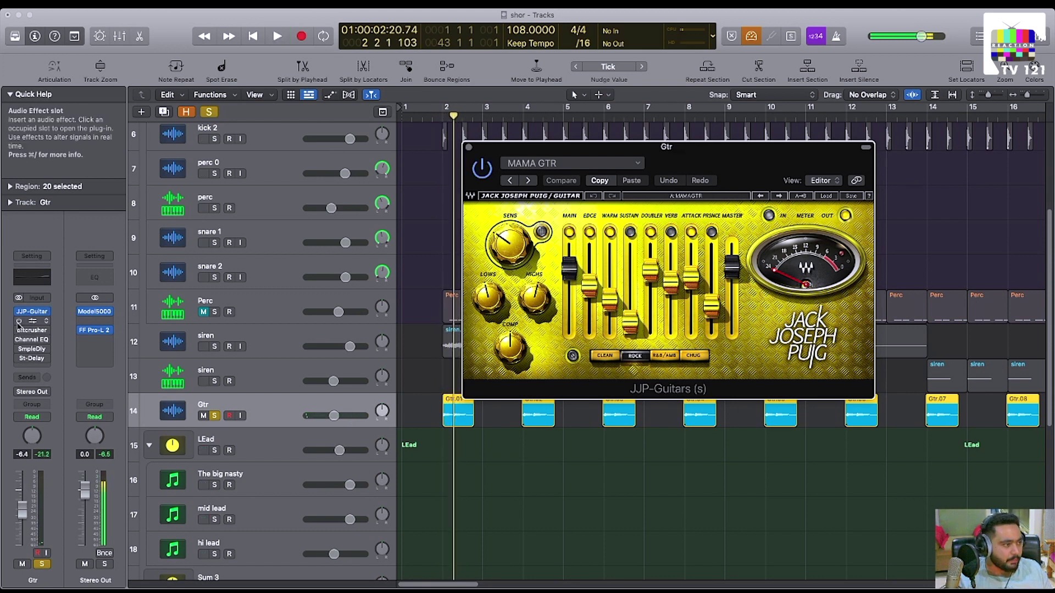
# Turn on the Gtr track's Amp effect, view its Amp Designer settings and play the guitar through it.
pyautogui.click(32, 321)
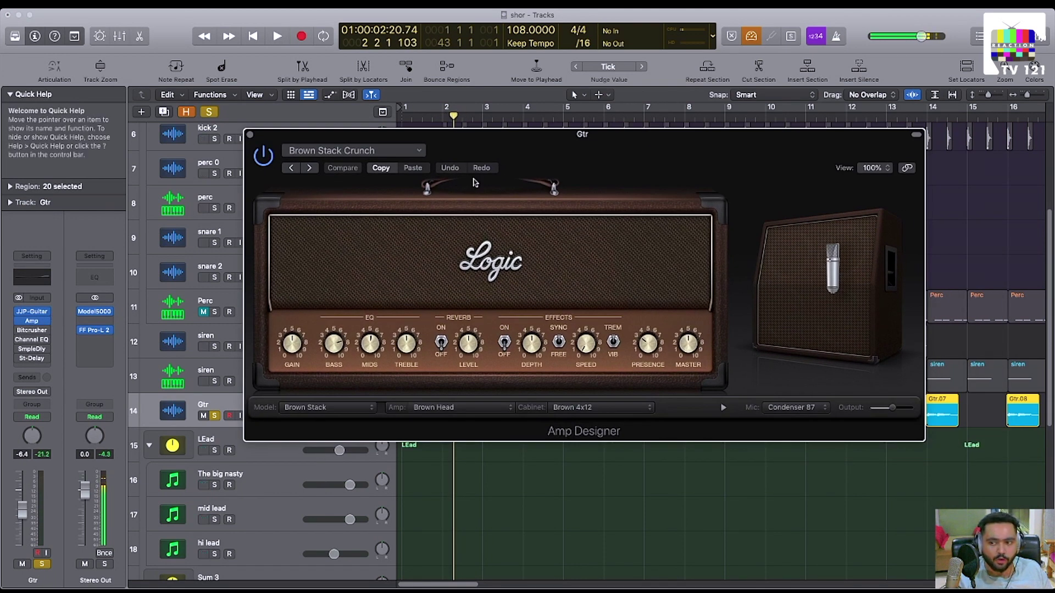
pyautogui.click(251, 135)
pyautogui.press('space')
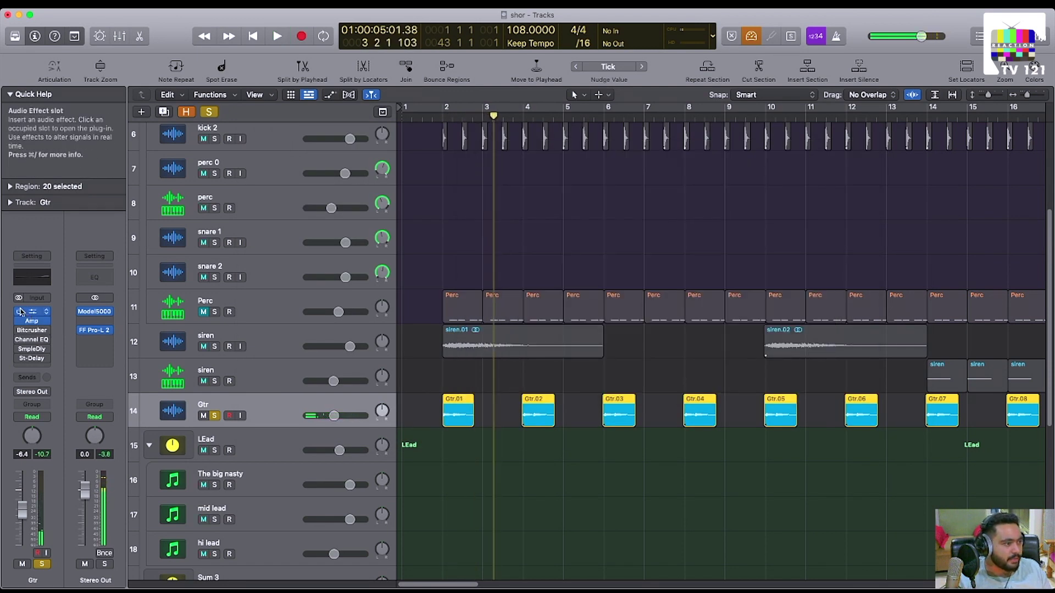
# Turn on the Gtr track's Bitcrusher and Channel EQ effects, viewing and closing each one's settings window.
pyautogui.click(34, 333)
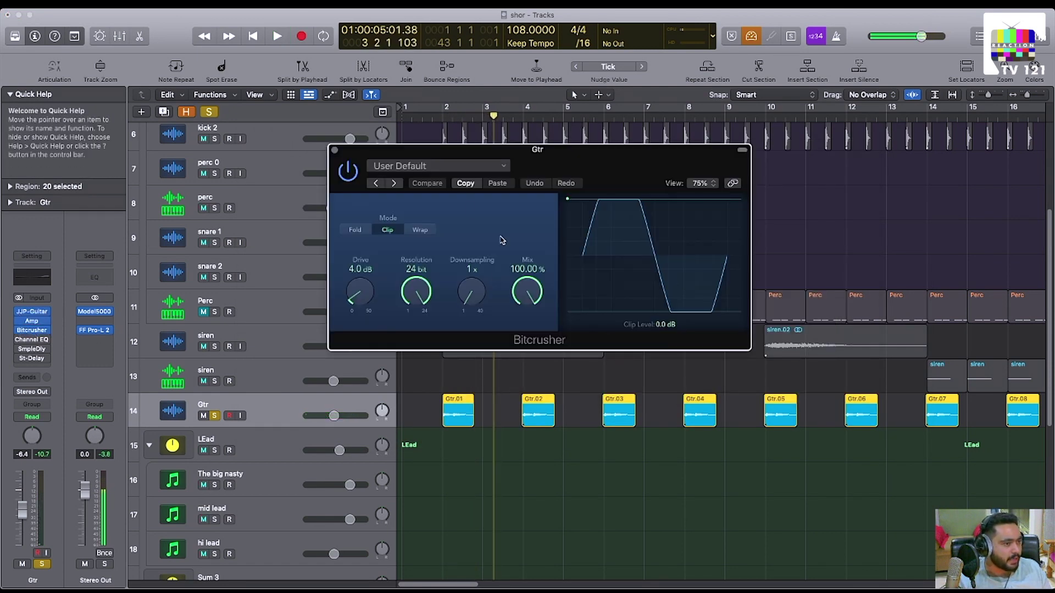
pyautogui.click(363, 155)
pyautogui.click(21, 339)
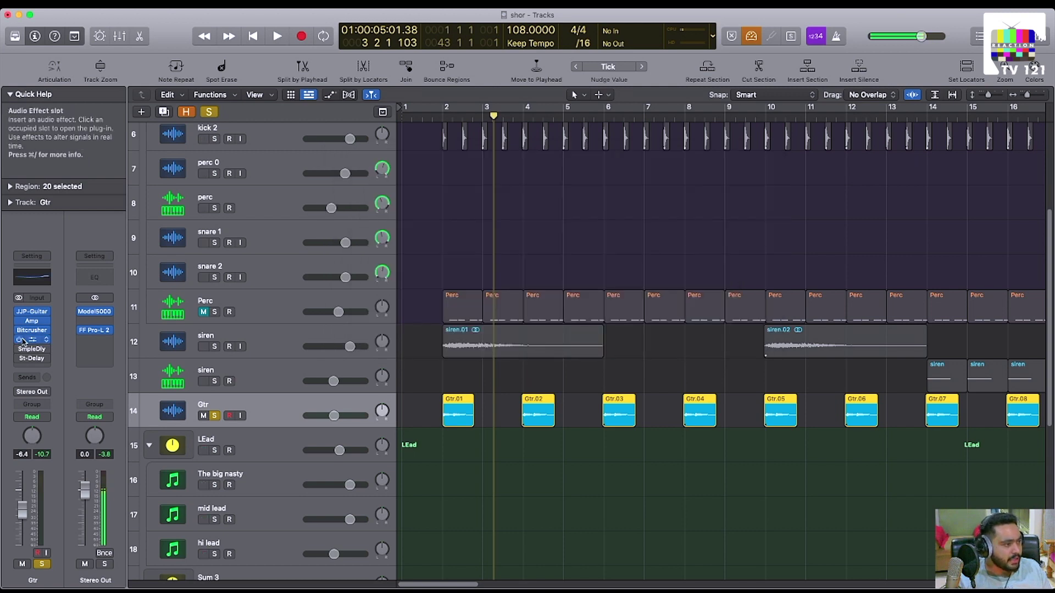
pyautogui.click(32, 341)
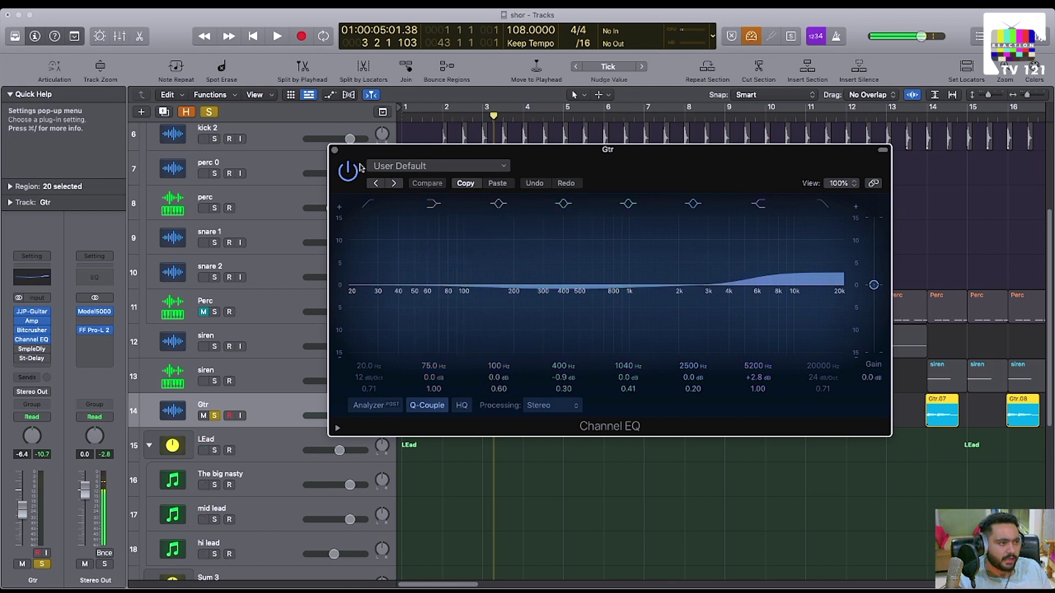
pyautogui.press('super+w')
# Turn on the Gtr track's Sample Delay, compare the guitar with it bypassed and active, and set Delay Right to 8.4 ms.
pyautogui.click(31, 356)
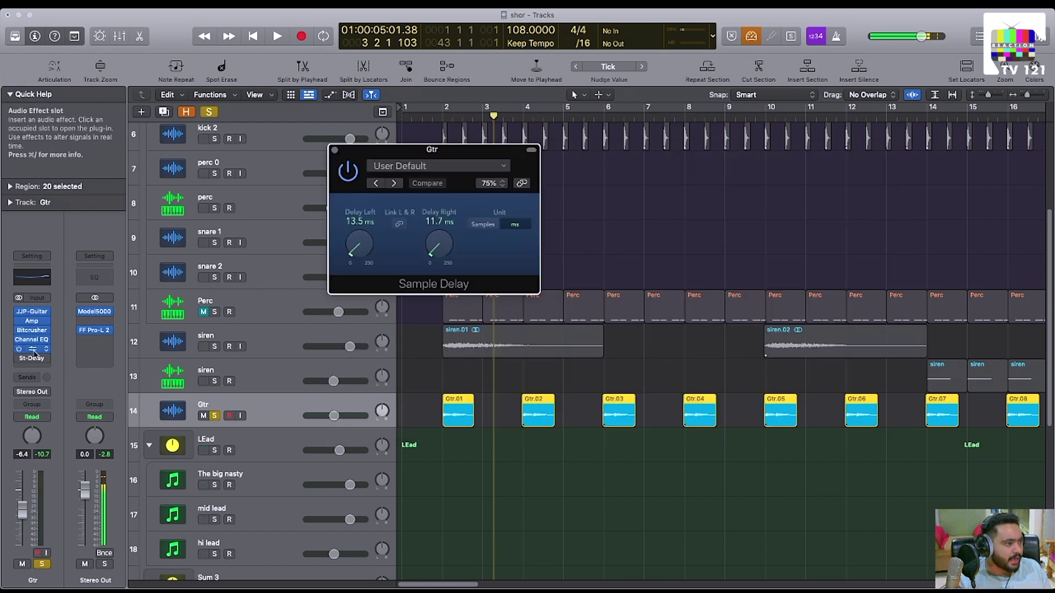
pyautogui.moveTo(474, 155); pyautogui.dragTo(572, 169)
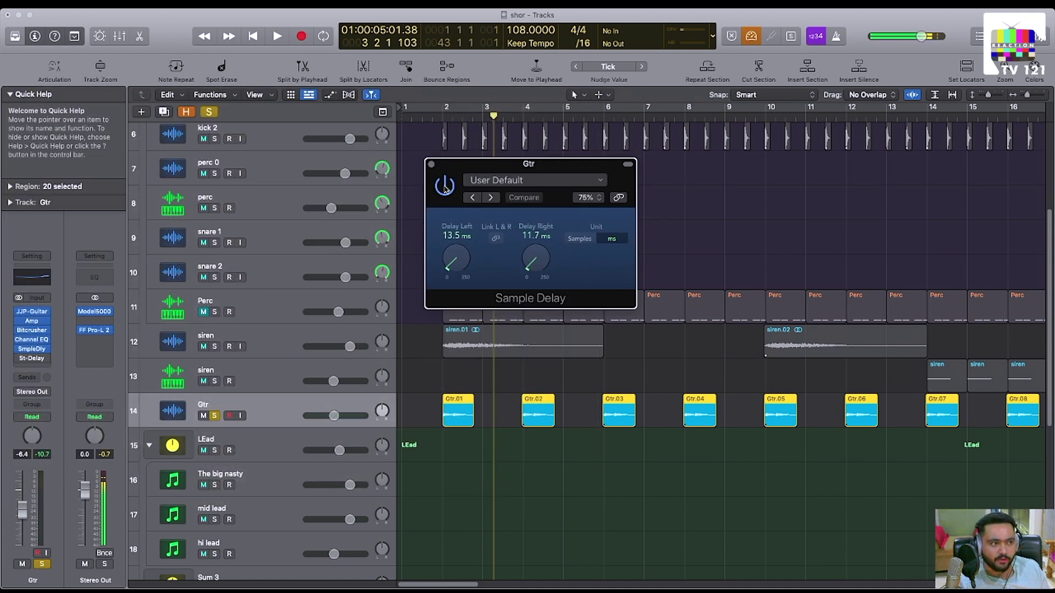
pyautogui.click(445, 187)
pyautogui.press('space')
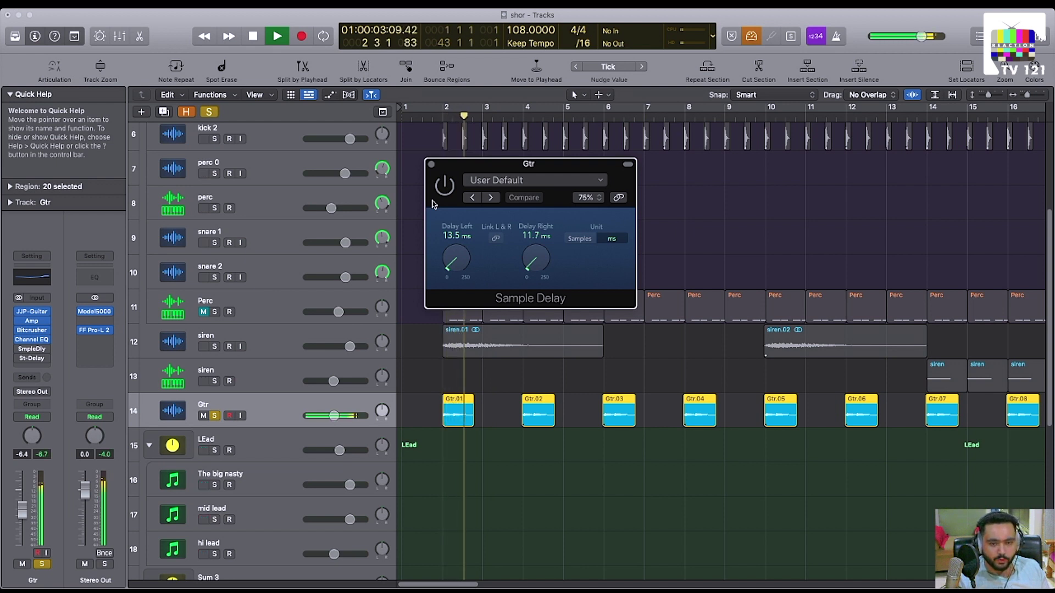
pyautogui.press('space')
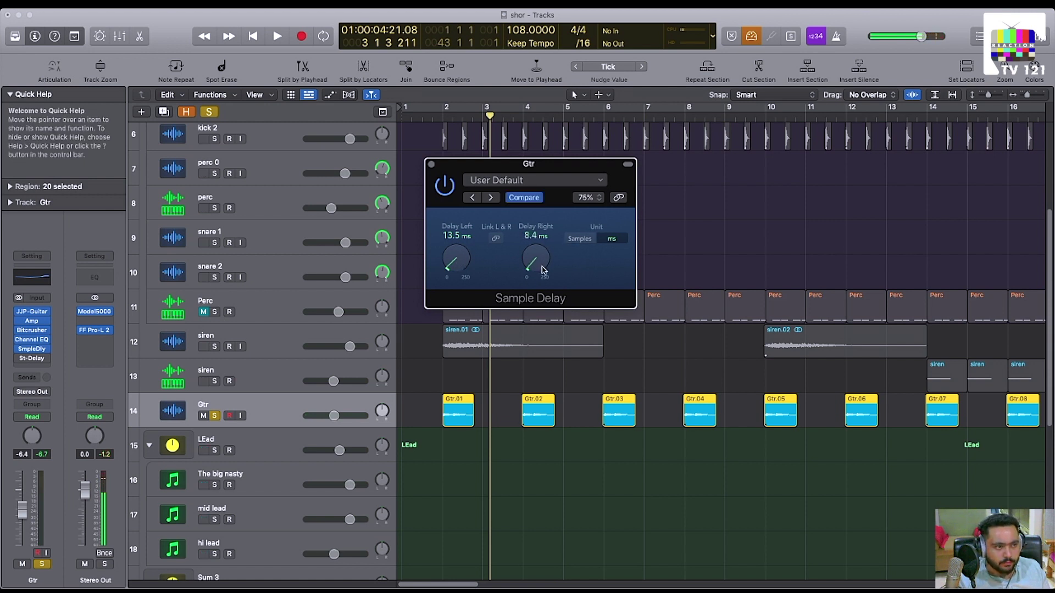
pyautogui.press('space')
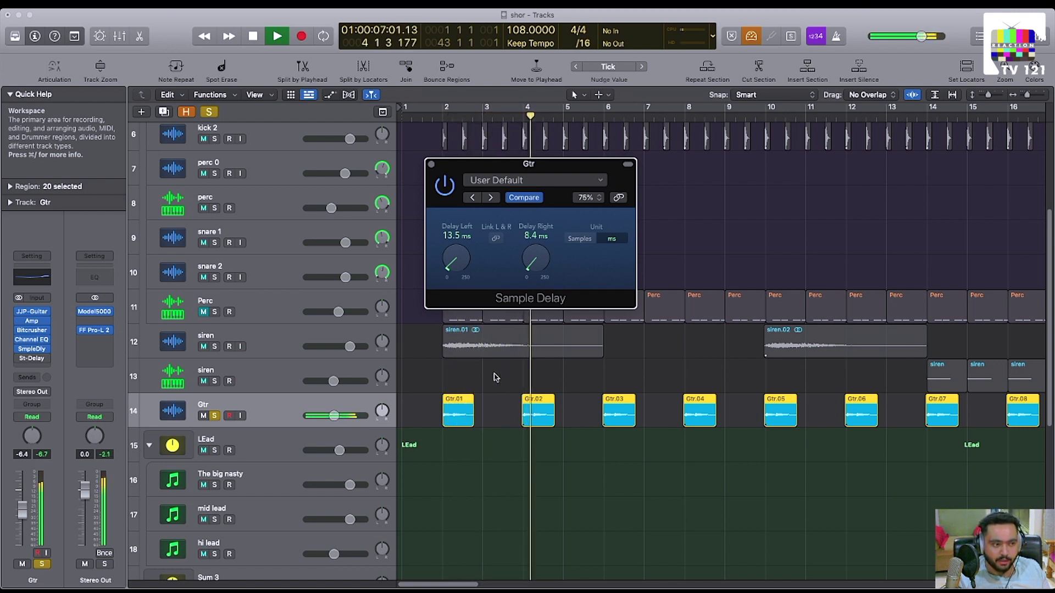
pyautogui.click(431, 164)
pyautogui.press('space')
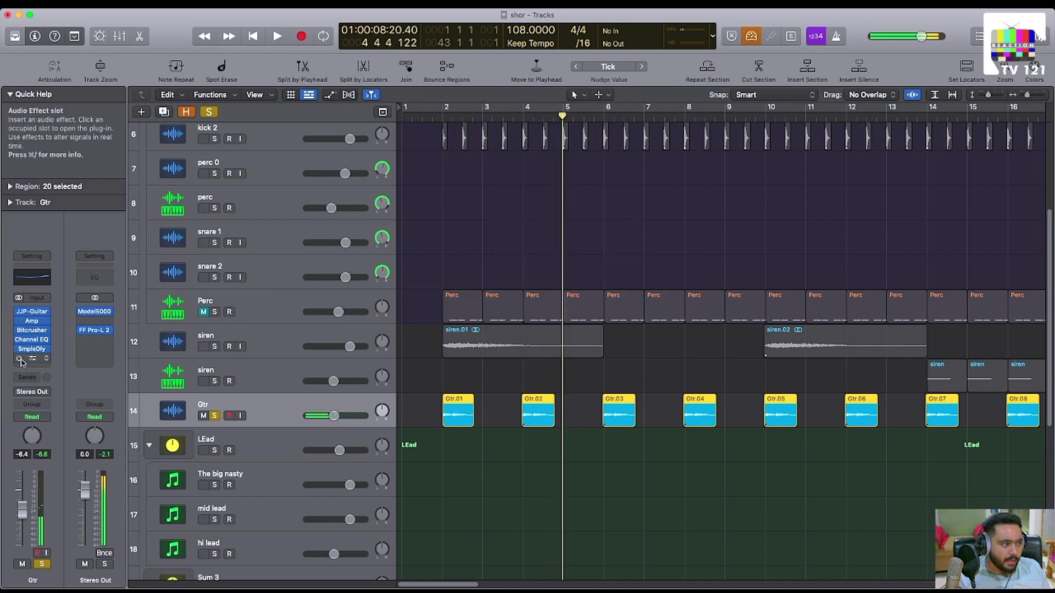
# Turn on the Gtr track's Stereo Delay, view its settings while playing the guitar from bar 2, and close its window.
pyautogui.click(34, 358)
pyautogui.moveTo(611, 173); pyautogui.dragTo(638, 170)
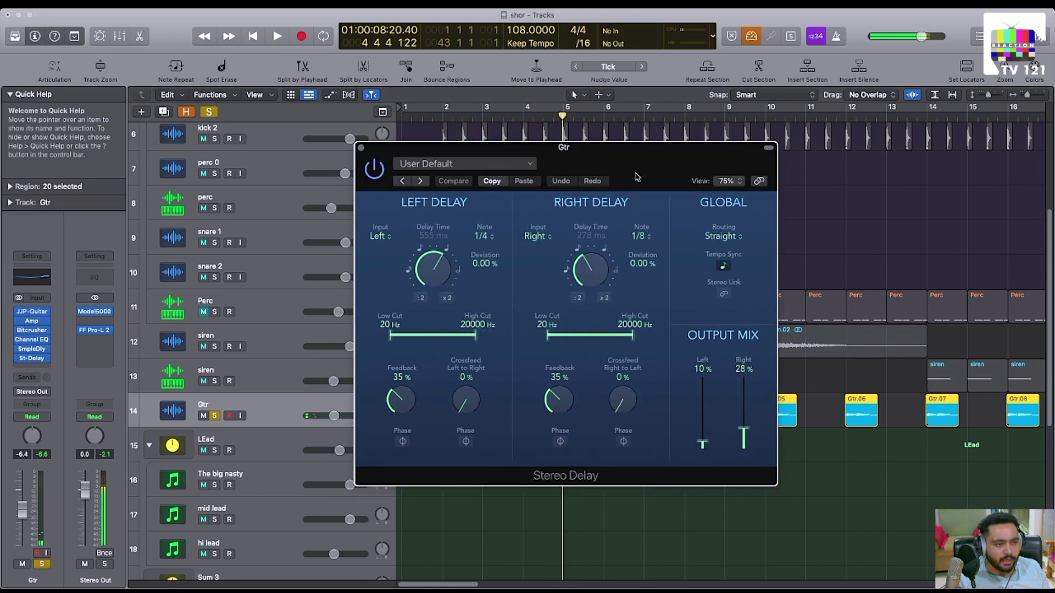
pyautogui.press('space')
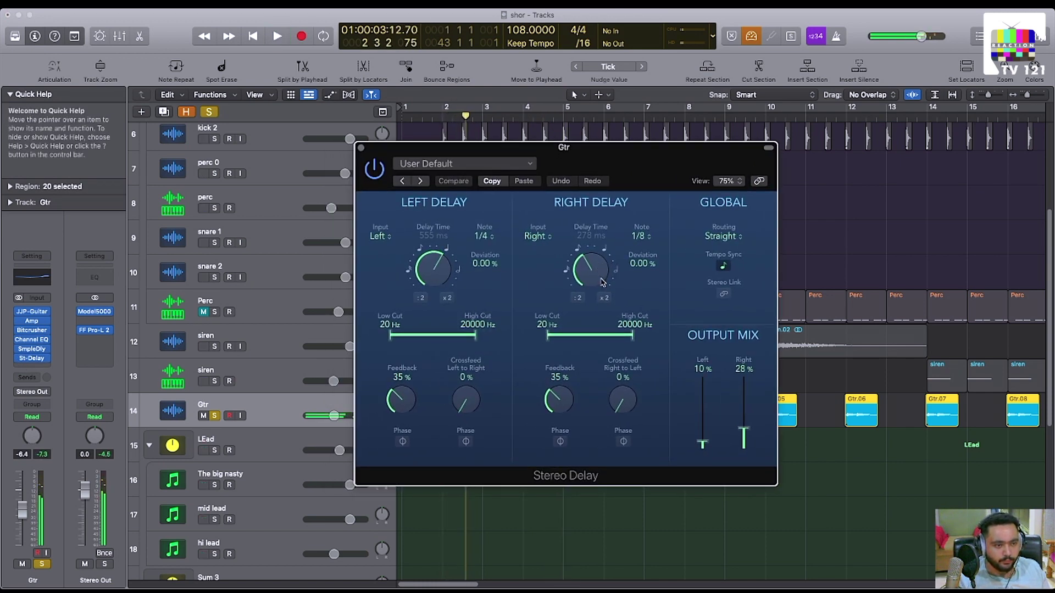
pyautogui.click(361, 148)
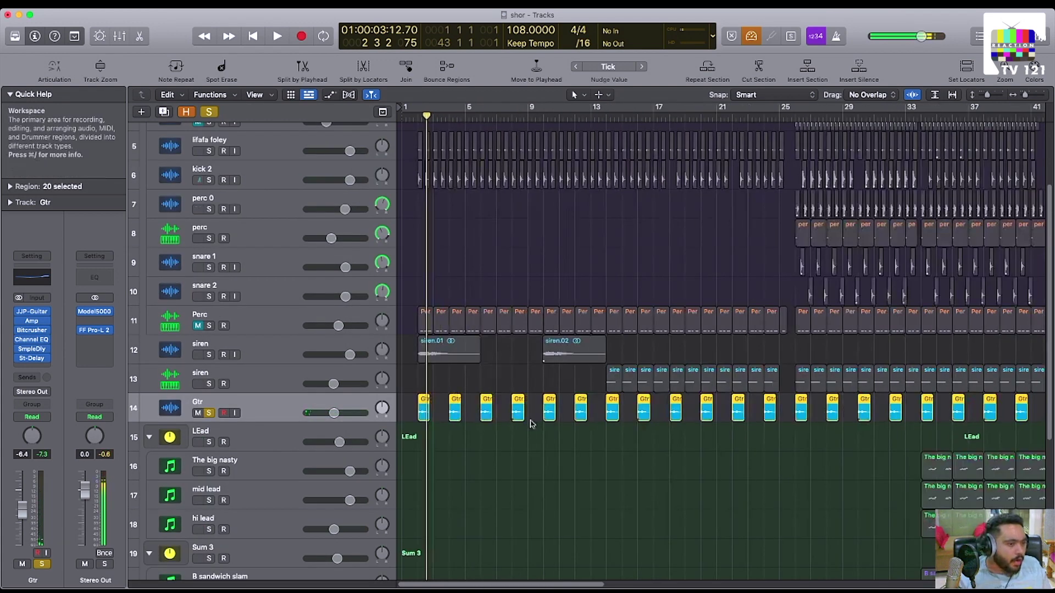
# Solo only the siren instrument track (track 13) and play its regions from bar 14.
pyautogui.scroll(-2, 531, 424)
pyautogui.click(208, 384)
pyautogui.click(275, 375)
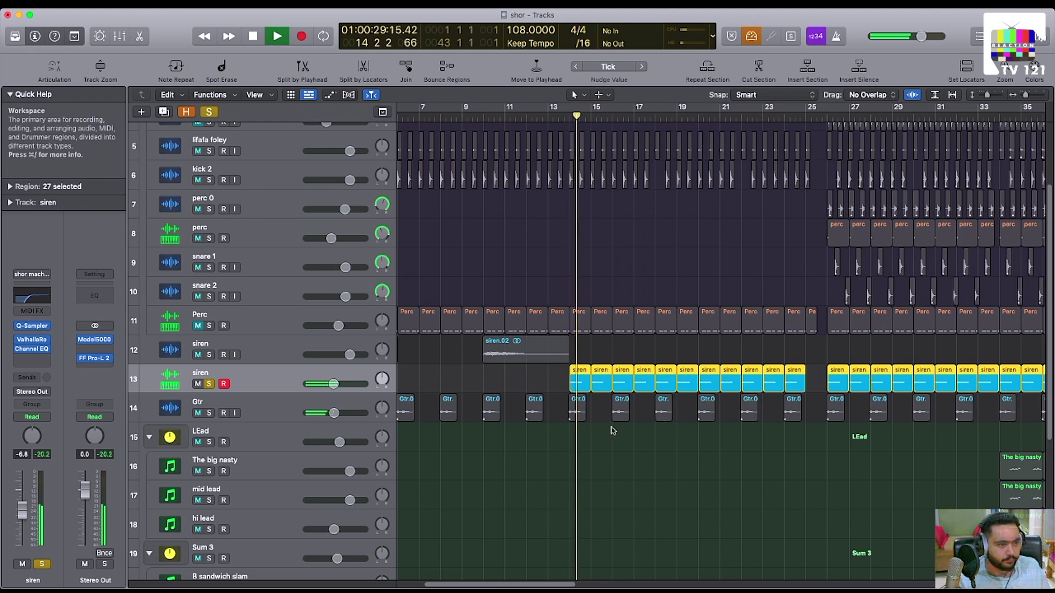
pyautogui.scroll(3, 609, 407)
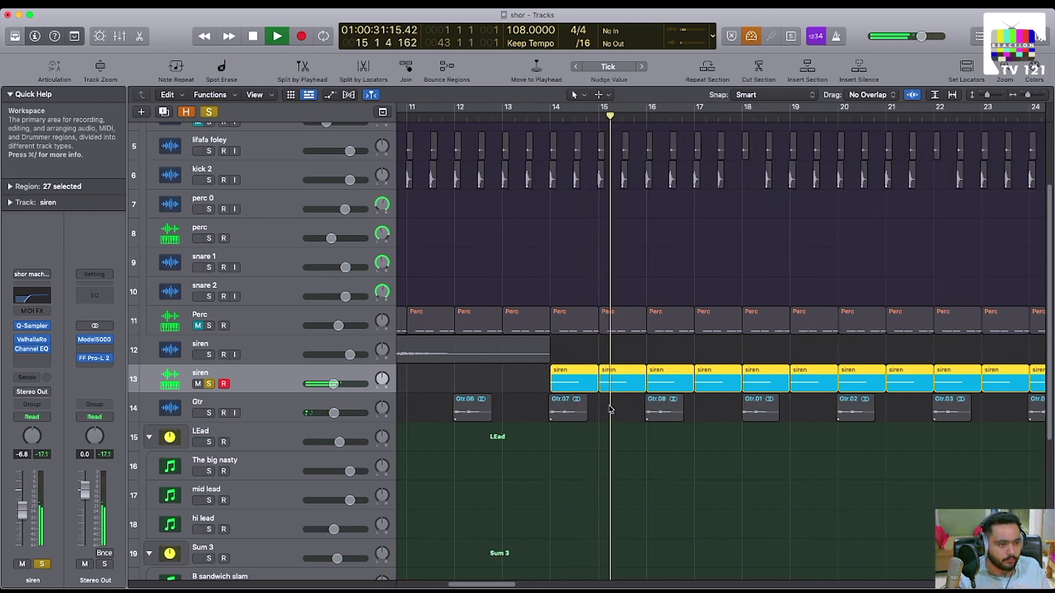
pyautogui.press('space')
# View the siren's sample in Quick Sampler and preview the US Police Car Siren 03 loop in the loop library.
pyautogui.click(31, 326)
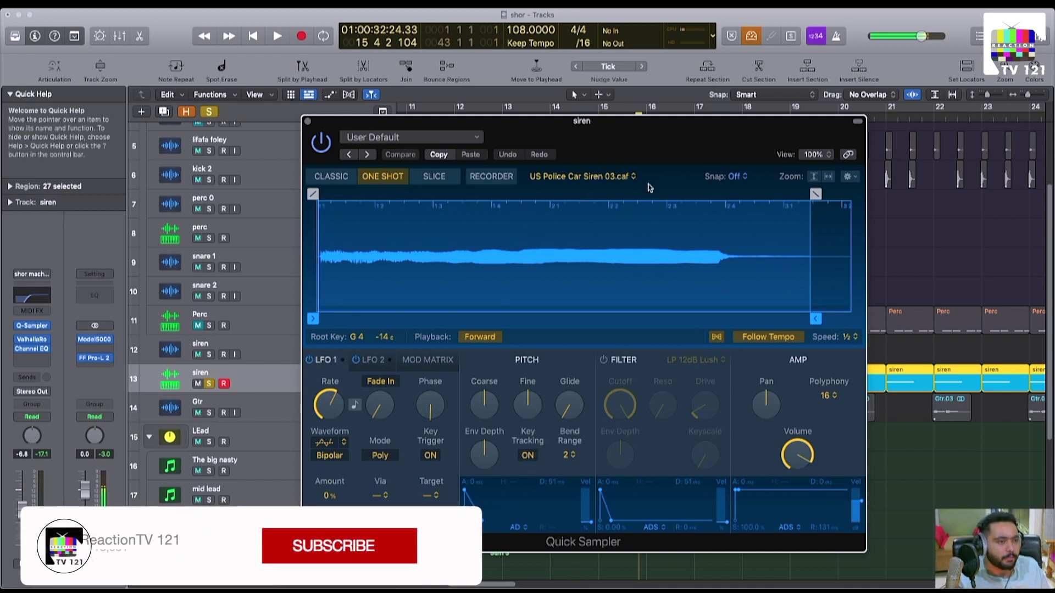
pyautogui.click(308, 121)
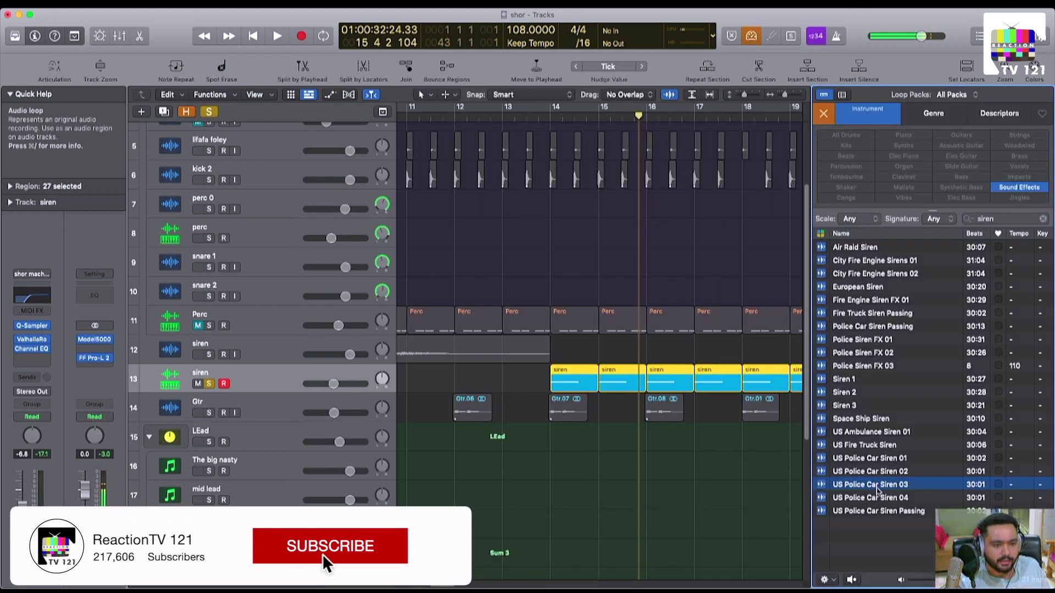
pyautogui.click(877, 485)
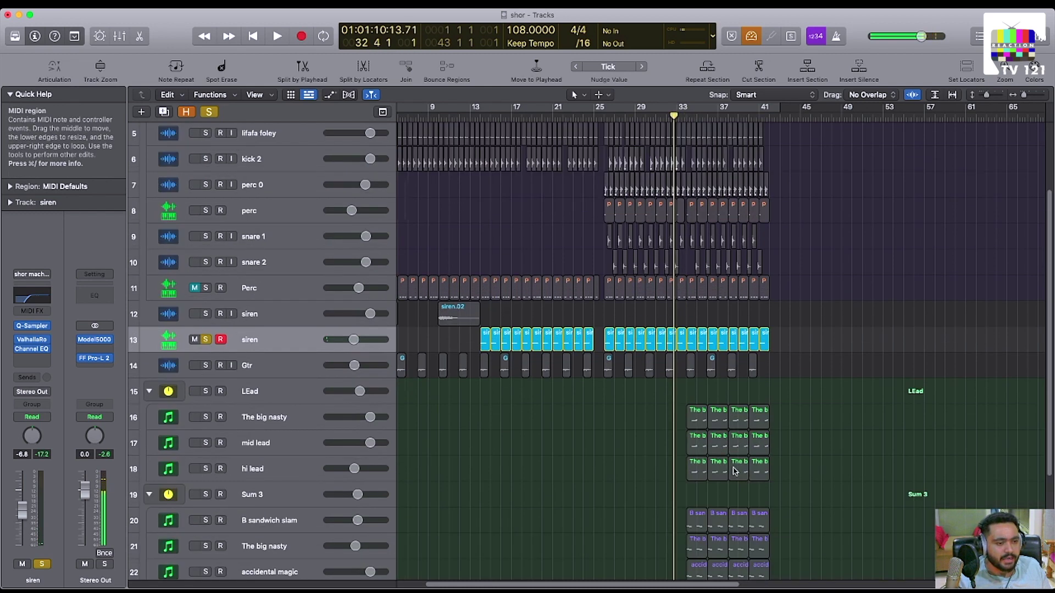
# Solo the LEad and Sum 3 stacks instead of the siren track and play their regions from bar 34.
pyautogui.hscroll(3, 736, 471)
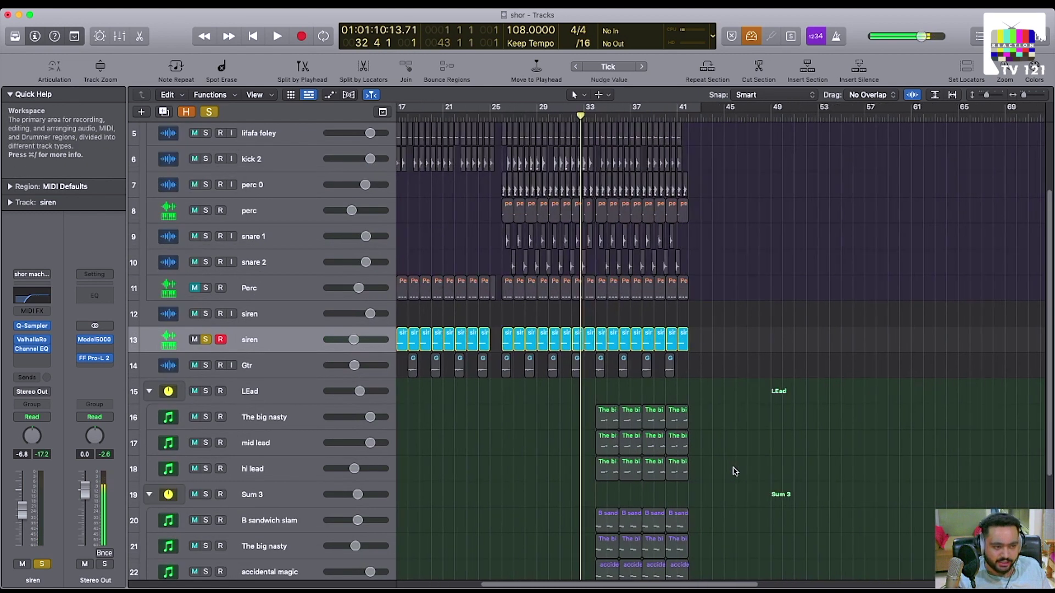
pyautogui.scroll(2, 734, 471)
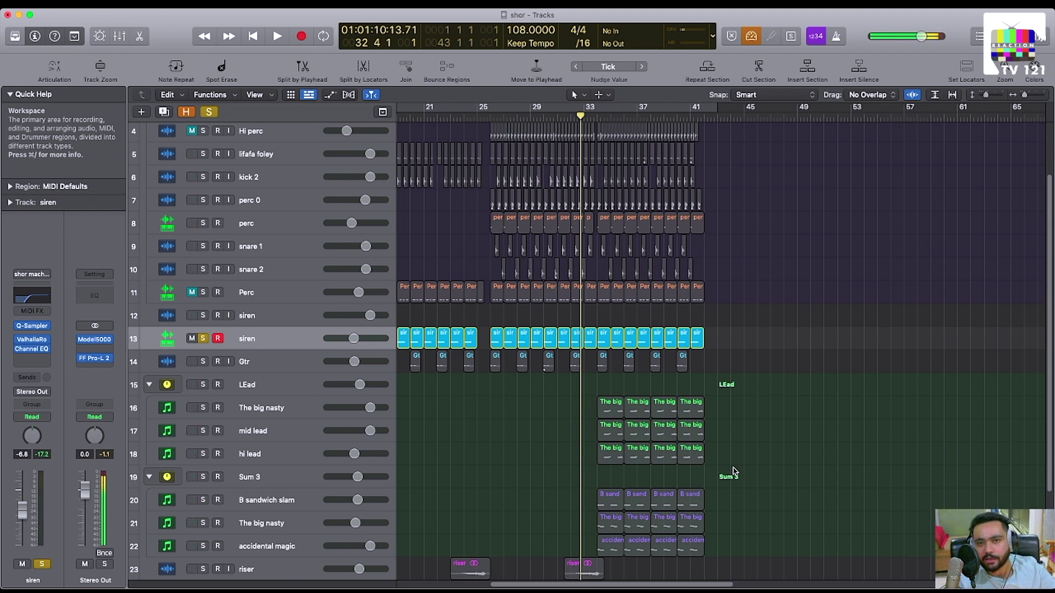
pyautogui.press('super+Up')
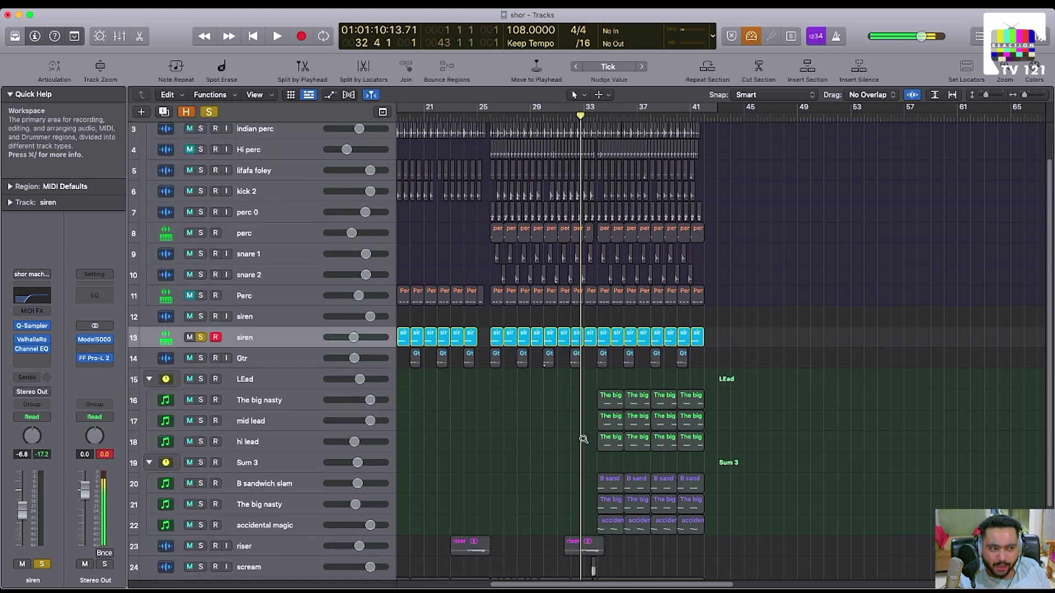
pyautogui.press('super+Right')
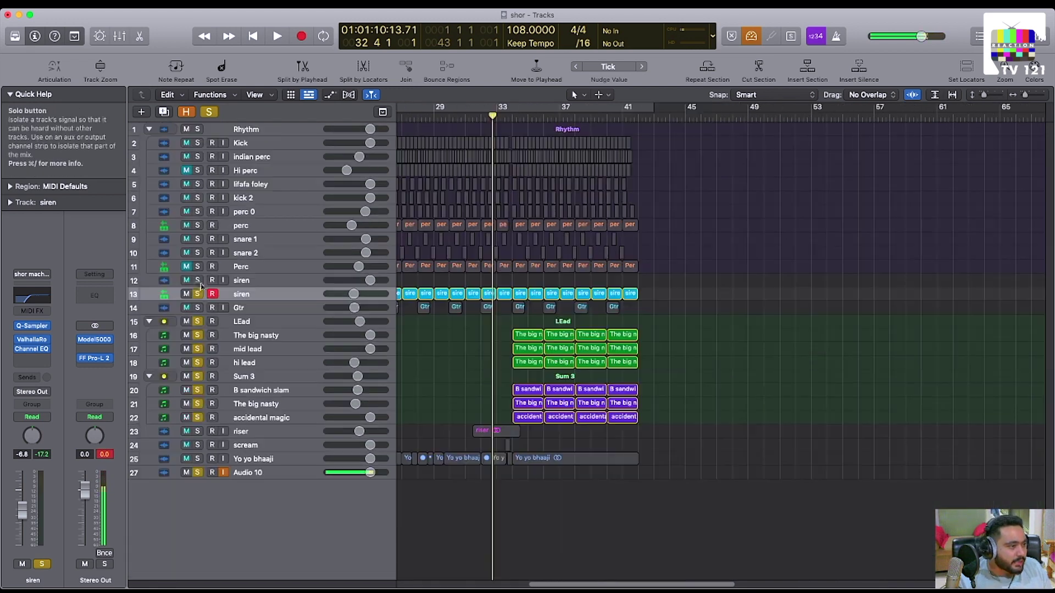
pyautogui.click(197, 294)
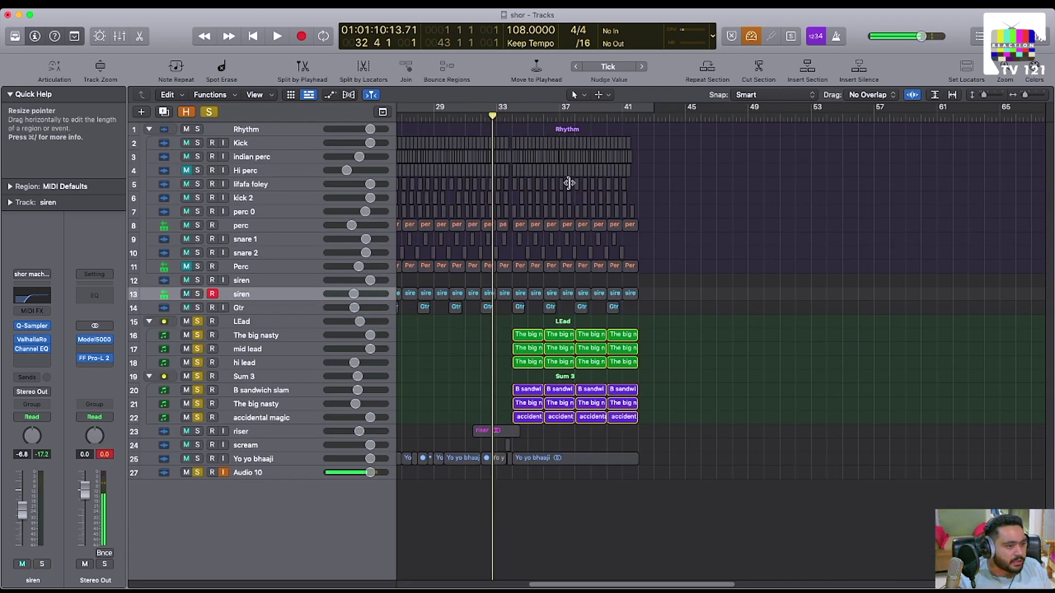
pyautogui.press('space')
pyautogui.press('super+Down')
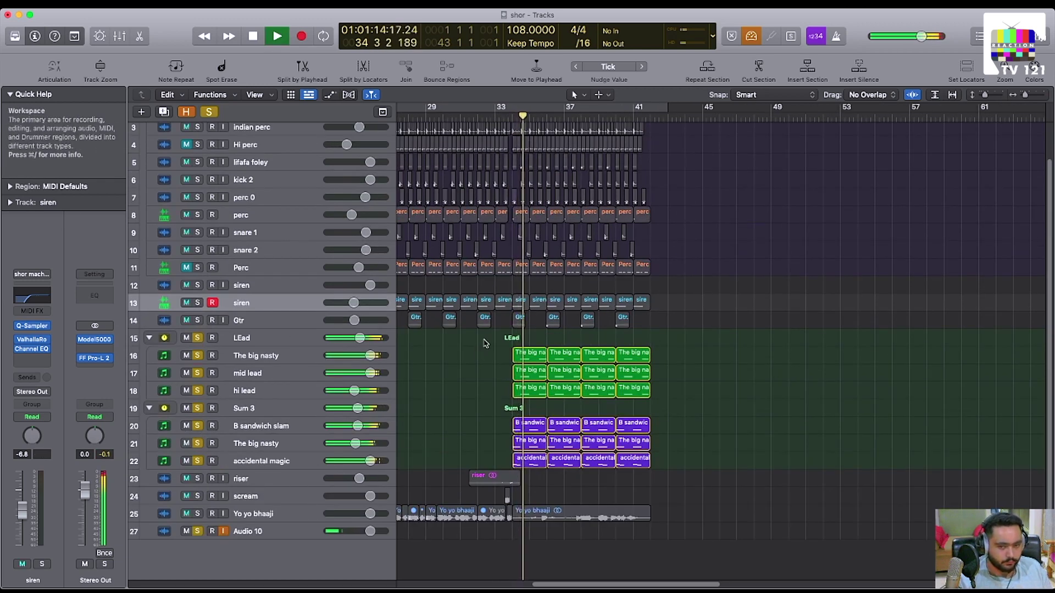
pyautogui.hscroll(-3, 489, 346)
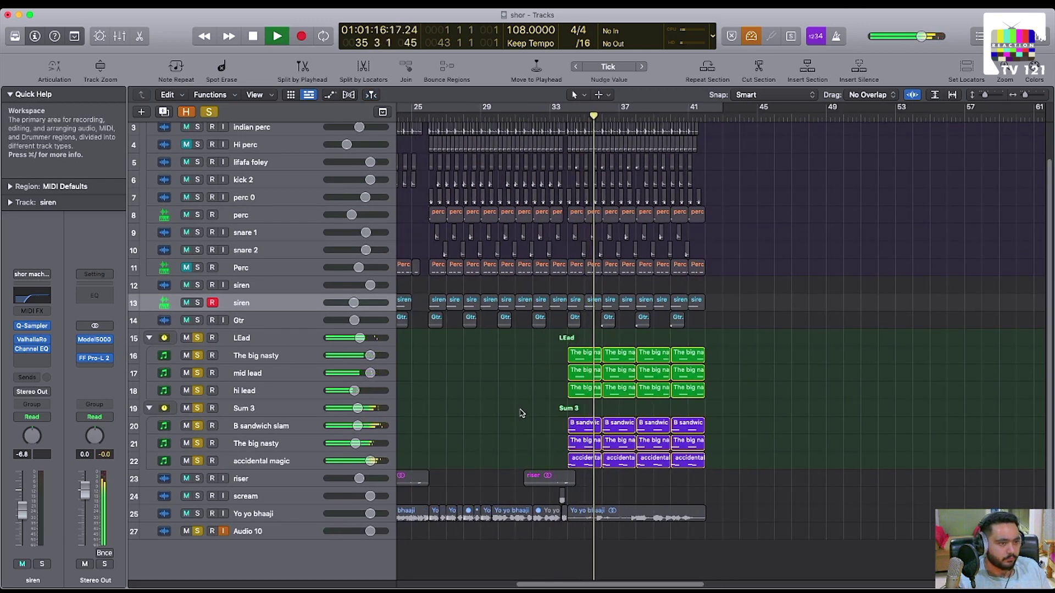
pyautogui.press('super+Right')
pyautogui.press('super+Right')
pyautogui.press('space')
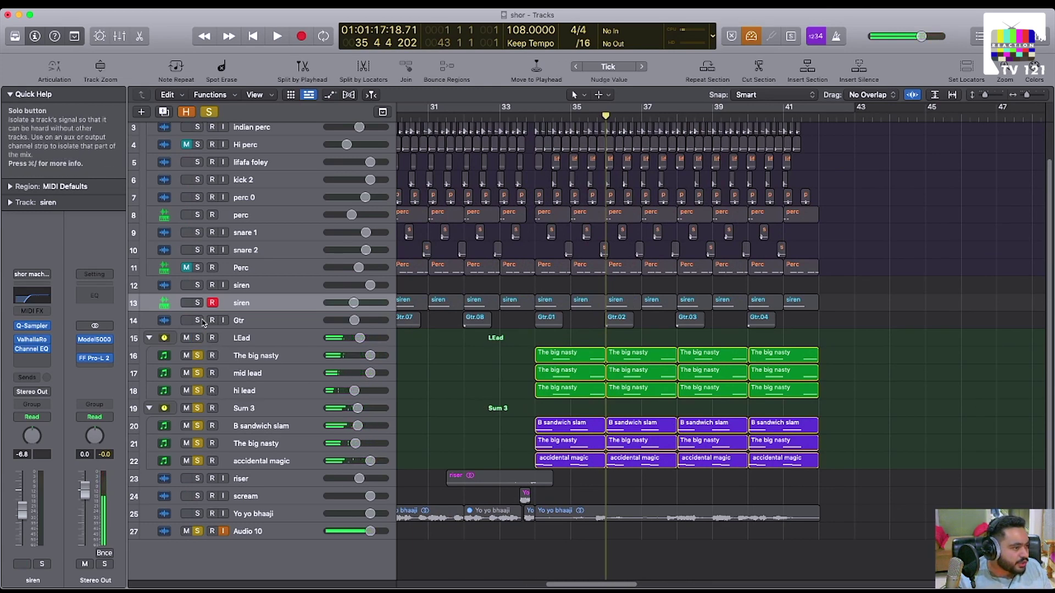
# Solo only The big nasty track in the LEad stack and play it from bar 34.
pyautogui.click(210, 112)
pyautogui.click(199, 356)
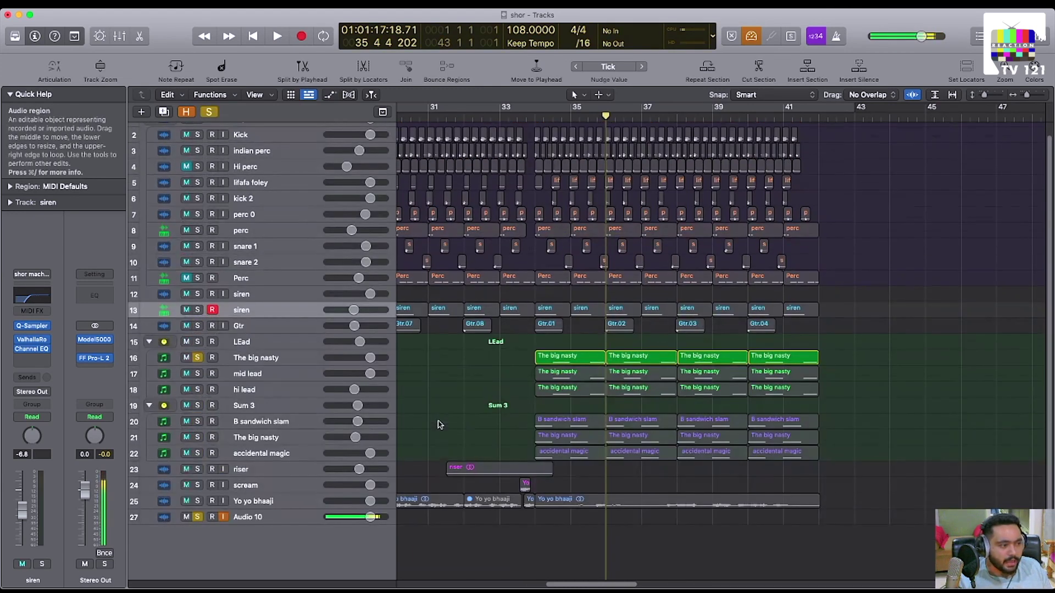
pyautogui.scroll(3, 636, 406)
pyautogui.hscroll(2, 579, 416)
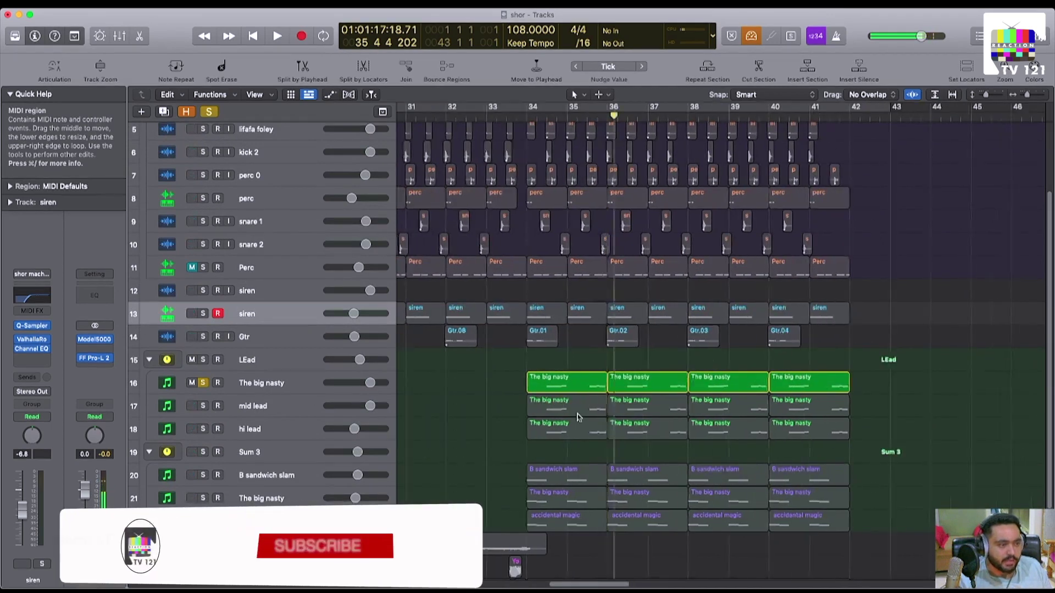
pyautogui.hscroll(-2, 579, 416)
pyautogui.scroll(-2, 635, 414)
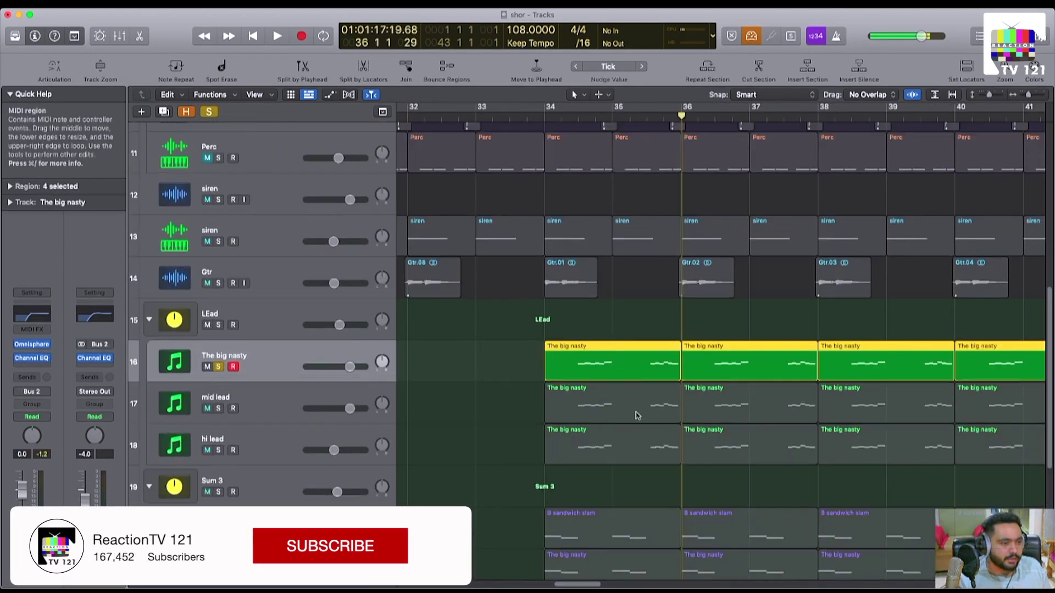
pyautogui.click(549, 119)
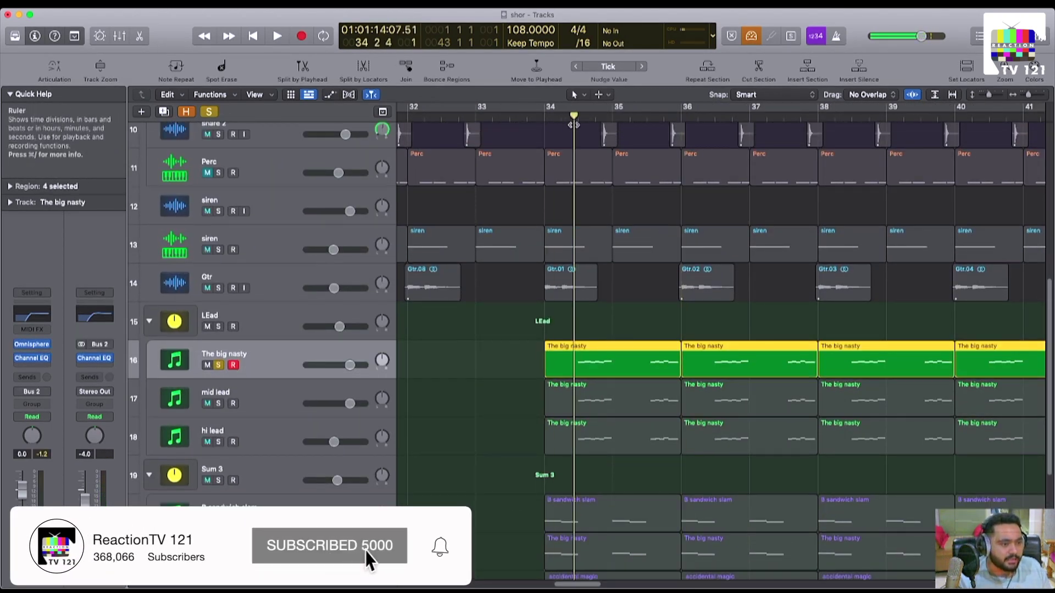
pyautogui.scroll(-3, 324, 310)
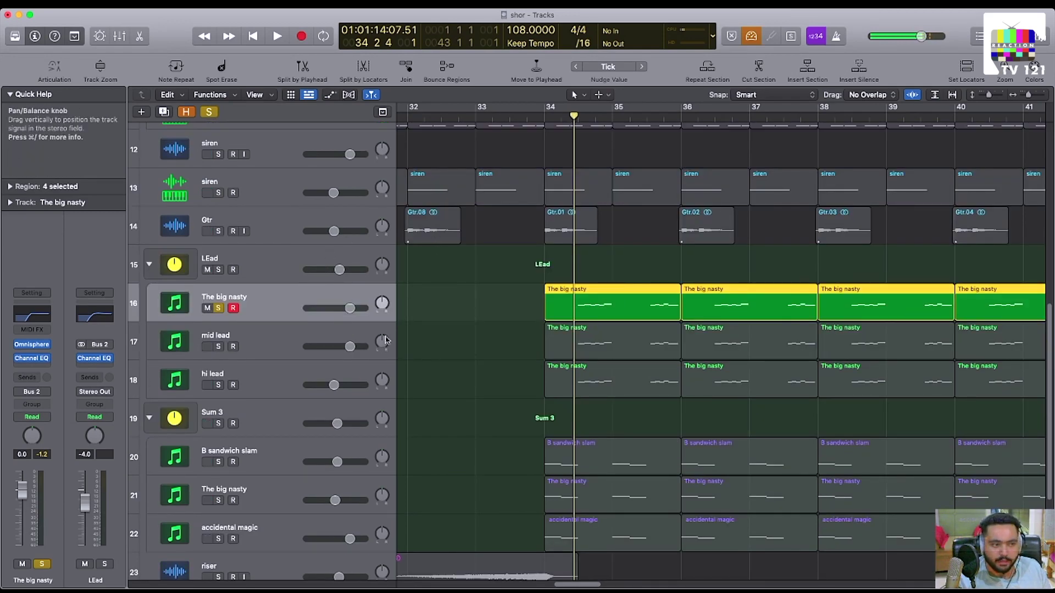
pyautogui.press('space')
# Solo only the mid lead track in the LEad stack and play it from bar 34.
pyautogui.click(219, 346)
pyautogui.press('space')
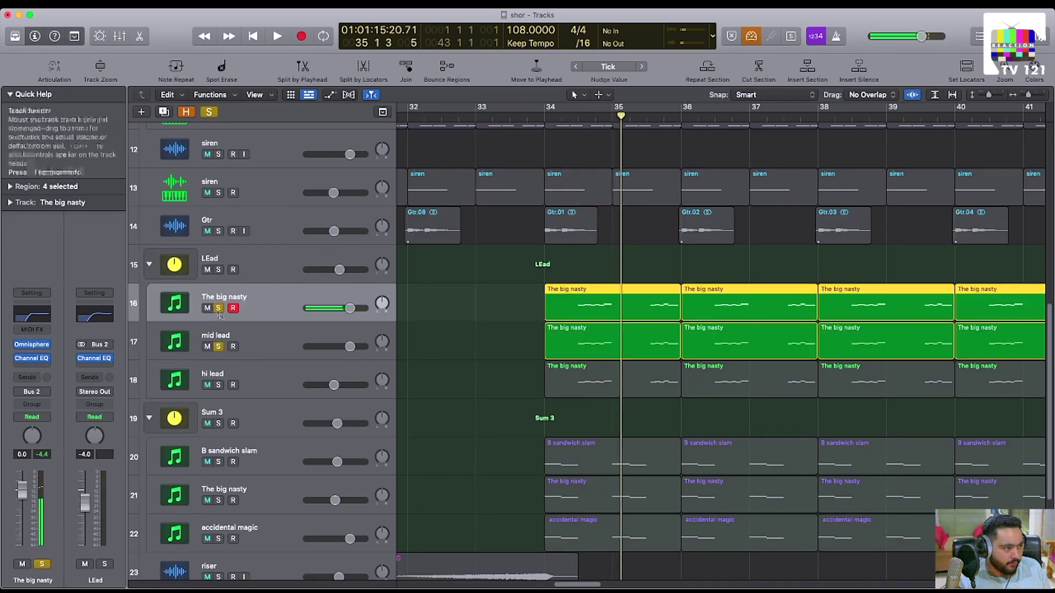
pyautogui.click(218, 307)
pyautogui.click(207, 308)
pyautogui.click(261, 340)
pyautogui.press('space')
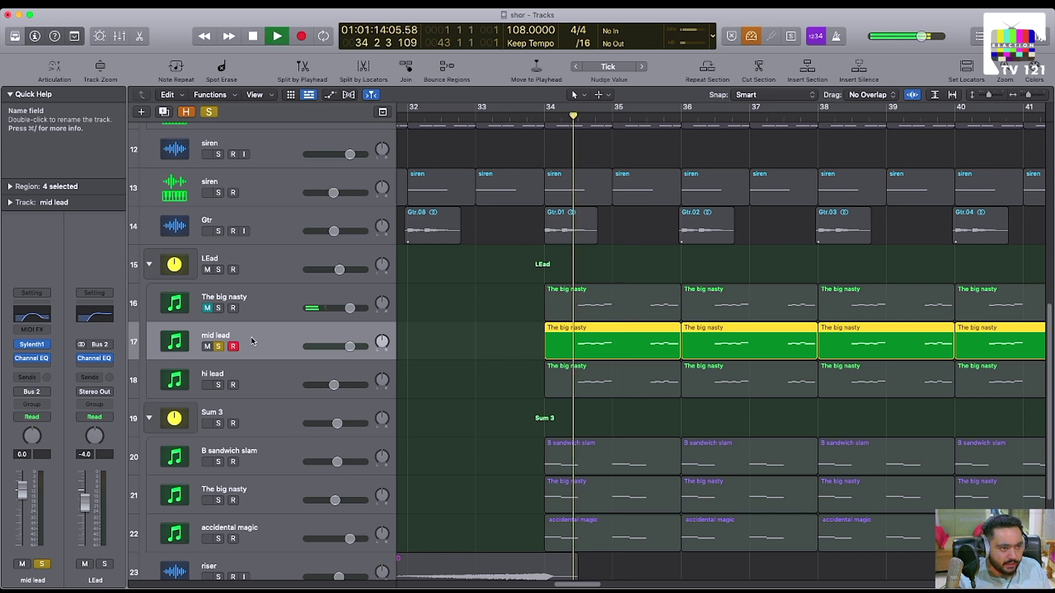
pyautogui.press('space')
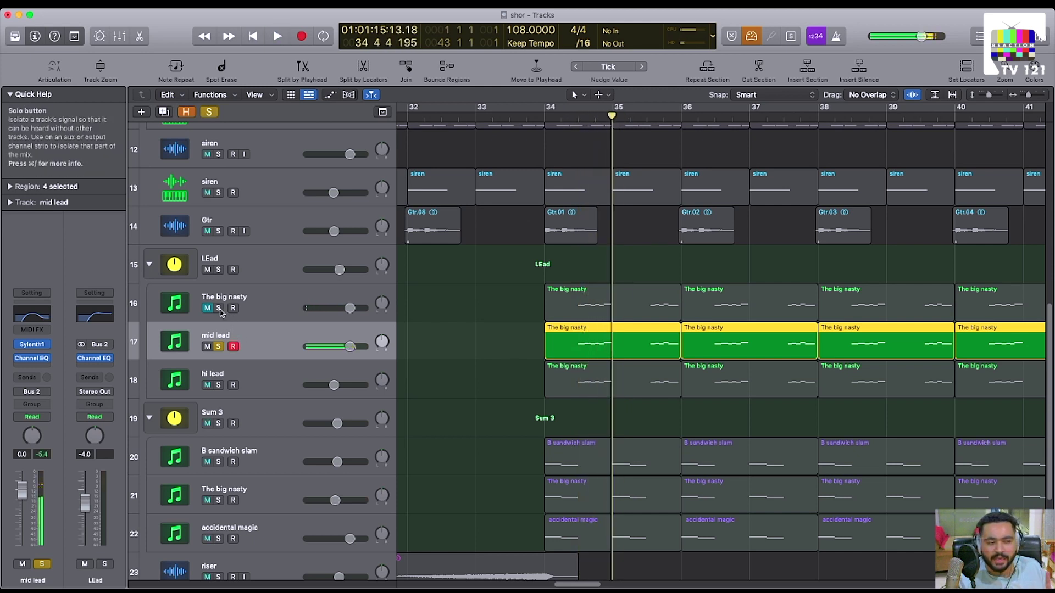
# Solo only the hi lead track in the LEad stack and play it from bar 34.
pyautogui.click(219, 309)
pyautogui.click(218, 385)
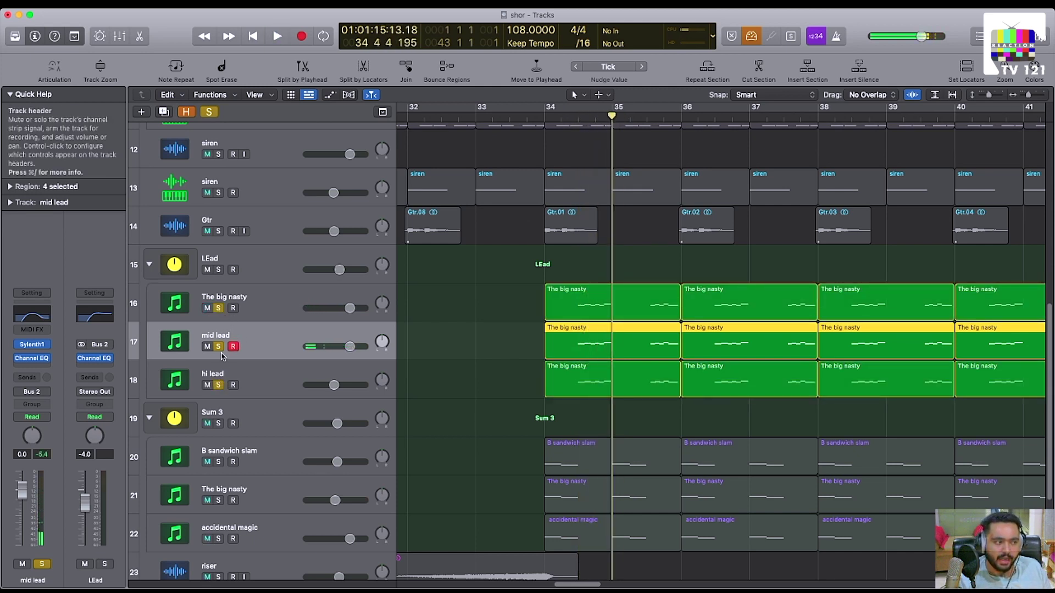
pyautogui.click(218, 346)
pyautogui.click(218, 308)
pyautogui.press('space')
pyautogui.press('space')
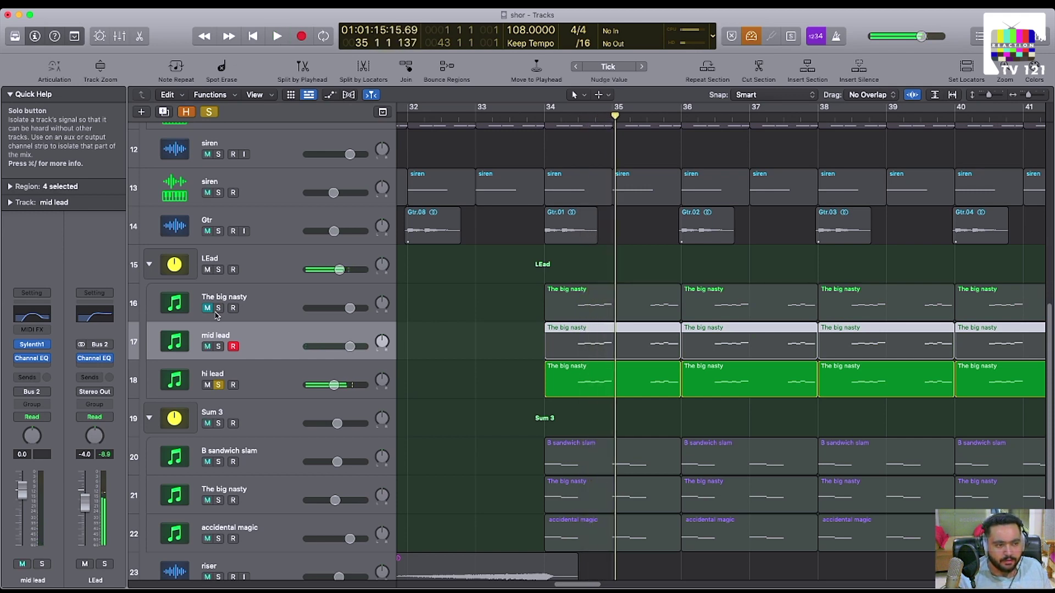
# Solo The big nasty, mid lead and hi lead tracks of the LEad stack and play them together.
pyautogui.click(218, 346)
pyautogui.click(218, 309)
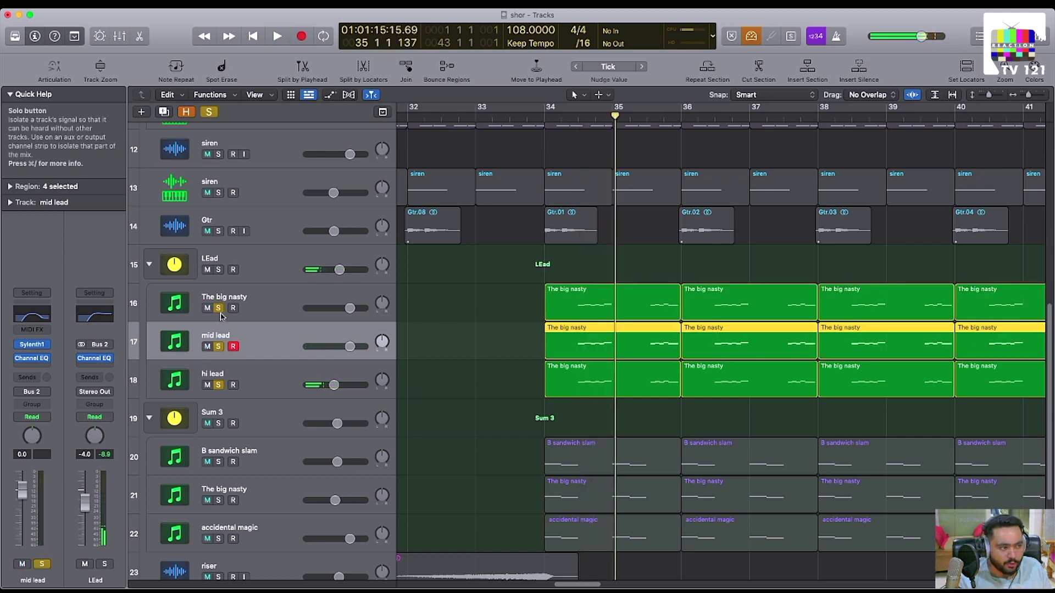
pyautogui.press('space')
pyautogui.press('super+Up')
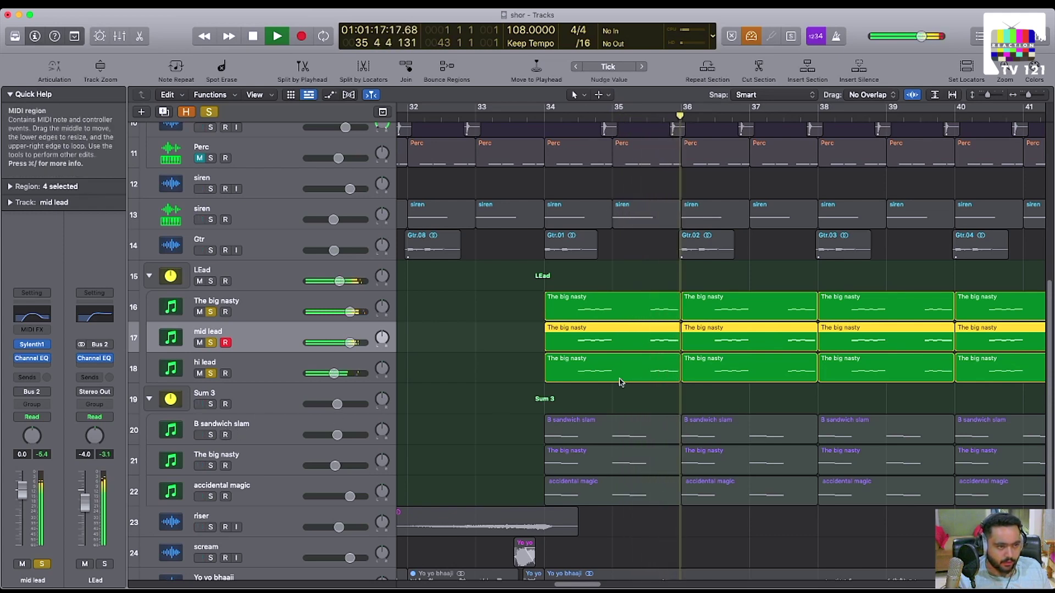
pyautogui.press('space')
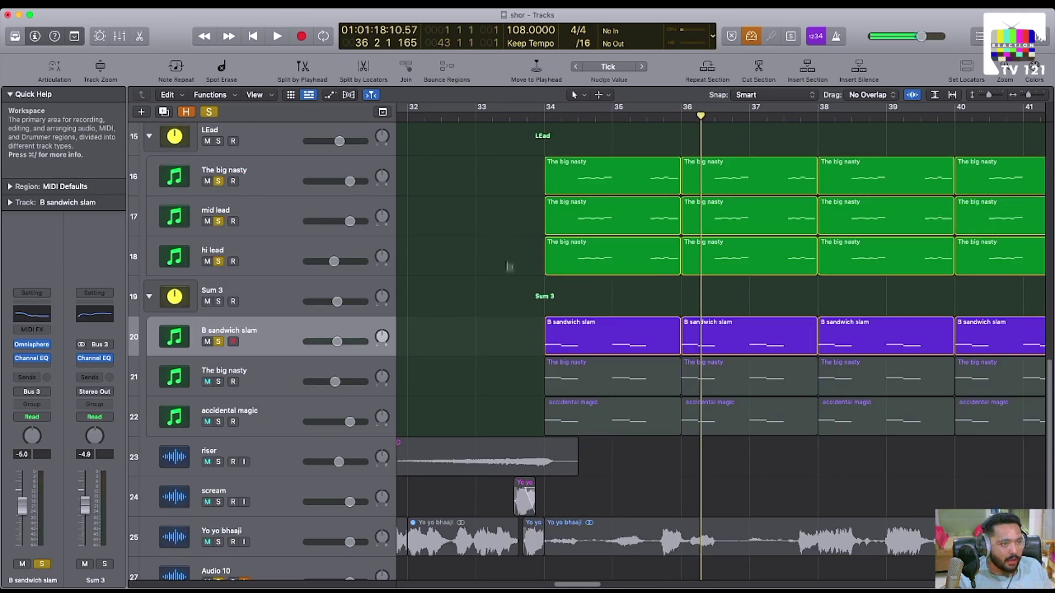
# View the notes of the first B sandwich slam and hi lead regions together in the Piano Roll.
pyautogui.moveTo(510, 262); pyautogui.dragTo(582, 317)
pyautogui.doubleClick(588, 324)
pyautogui.keyDown('shift'); pyautogui.click(587, 216); pyautogui.keyUp('shift')
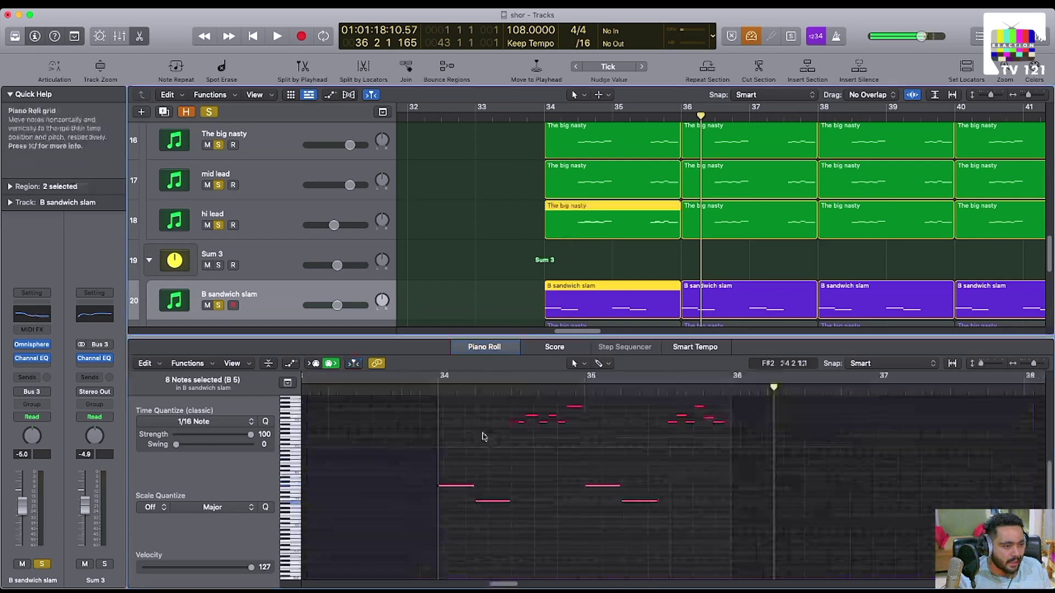
pyautogui.scroll(3, 571, 449)
pyautogui.scroll(1, 559, 460)
pyautogui.scroll(1, 559, 460)
pyautogui.scroll(-1, 525, 313)
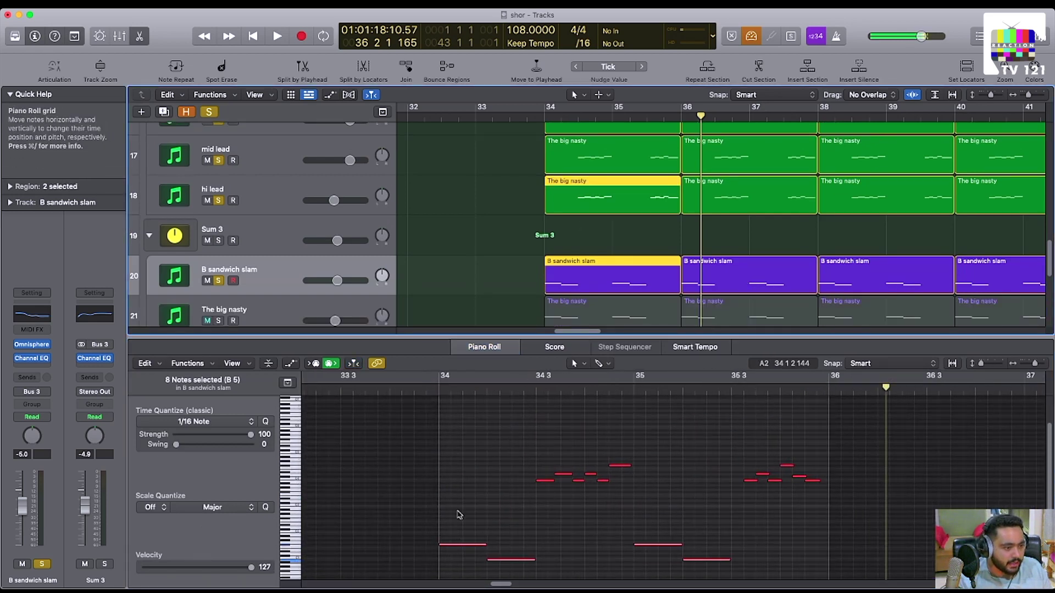
pyautogui.moveTo(457, 513); pyautogui.dragTo(496, 579)
pyautogui.moveTo(548, 337); pyautogui.dragTo(536, 495)
# Unsolo the three lead tracks and play only the B sandwich slam track in the Sum 3 stack from bar 34.
pyautogui.click(281, 263)
pyautogui.moveTo(218, 122); pyautogui.dragTo(218, 200)
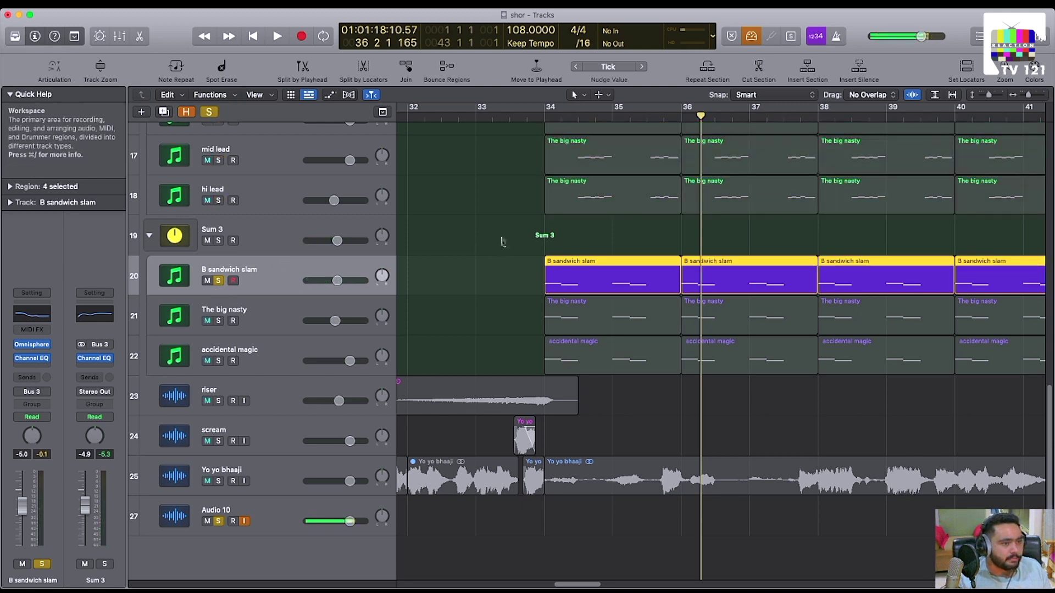
pyautogui.press('super+Down')
pyautogui.click(497, 240)
pyautogui.doubleClick(545, 116)
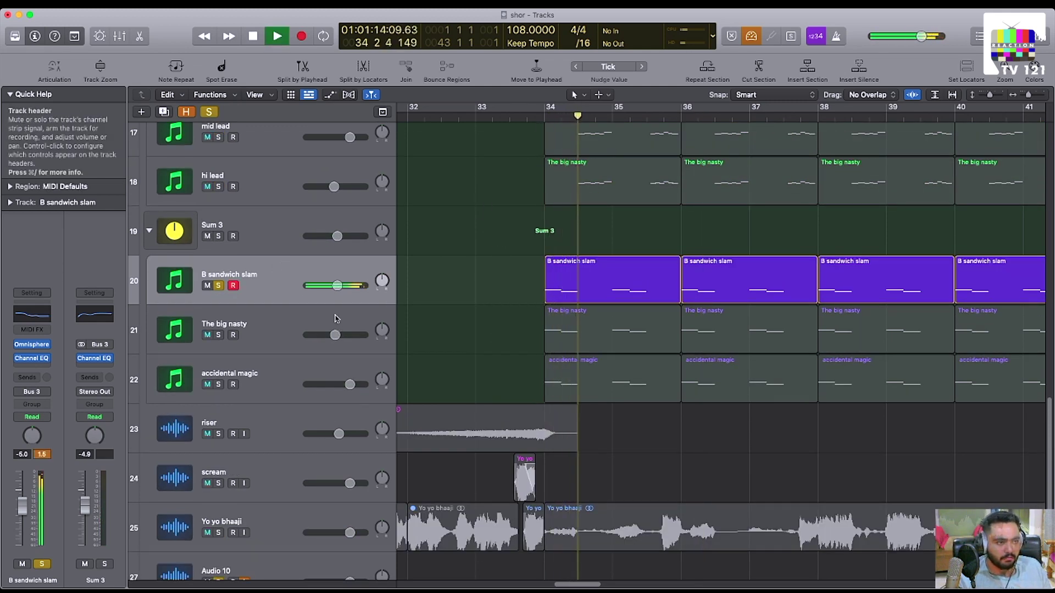
# Solo only The big nasty track in the Sum 3 stack and play it from bar 34.
pyautogui.click(218, 335)
pyautogui.press('space')
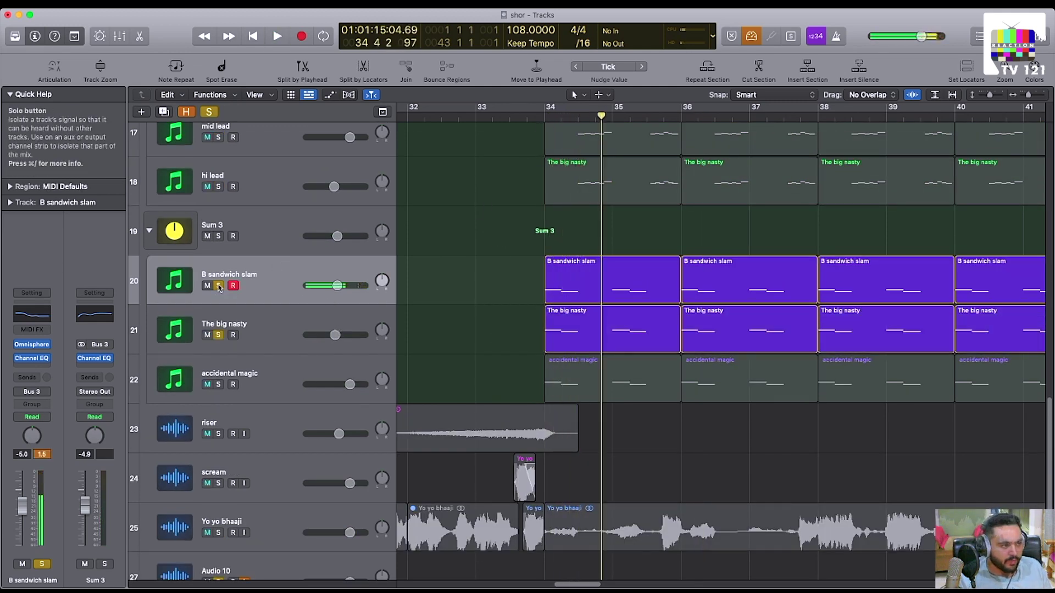
pyautogui.click(218, 286)
pyautogui.scroll(2, 253, 178)
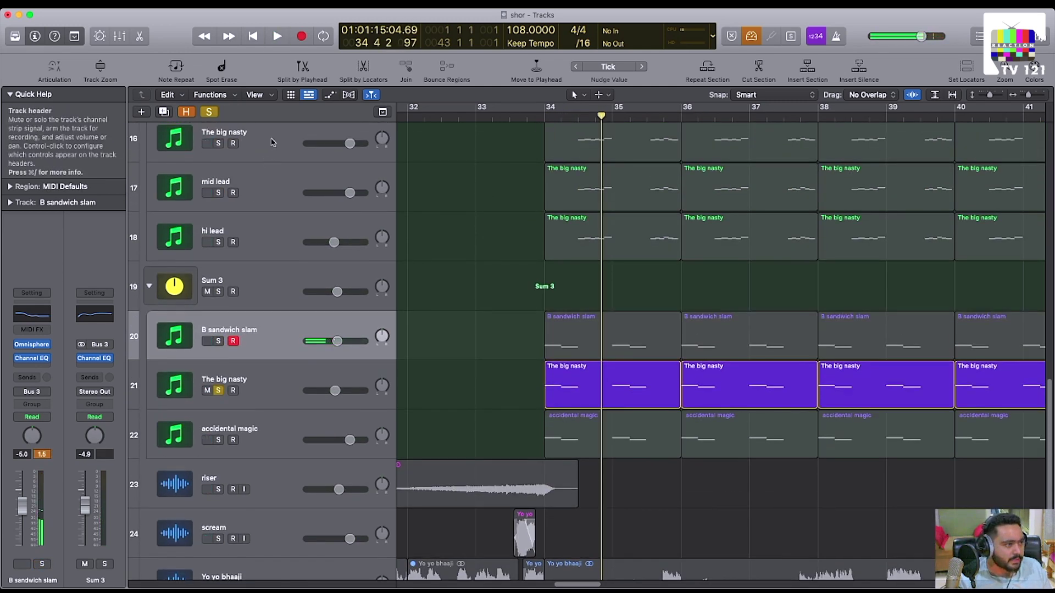
pyautogui.click(235, 378)
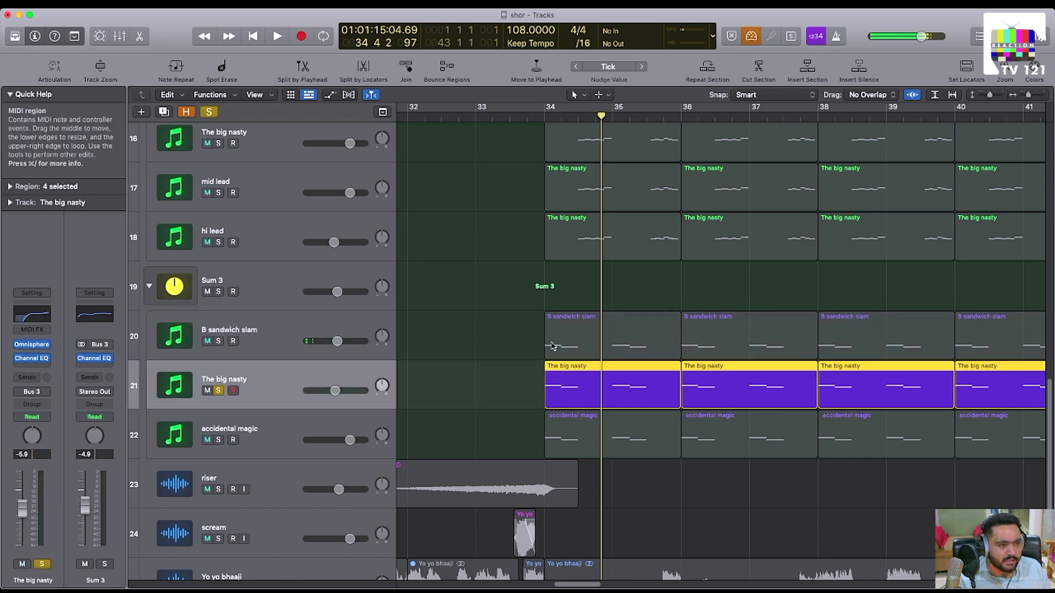
pyautogui.press('space')
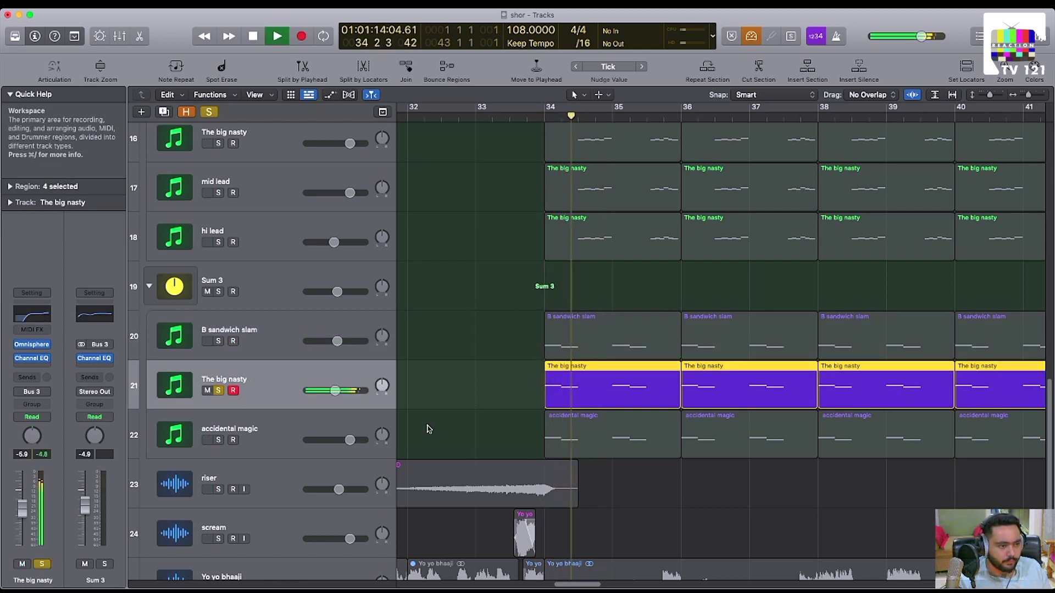
pyautogui.press('space')
# Solo only the accidental magic track in the Sum 3 stack and play it from bar 34.
pyautogui.press('Down')
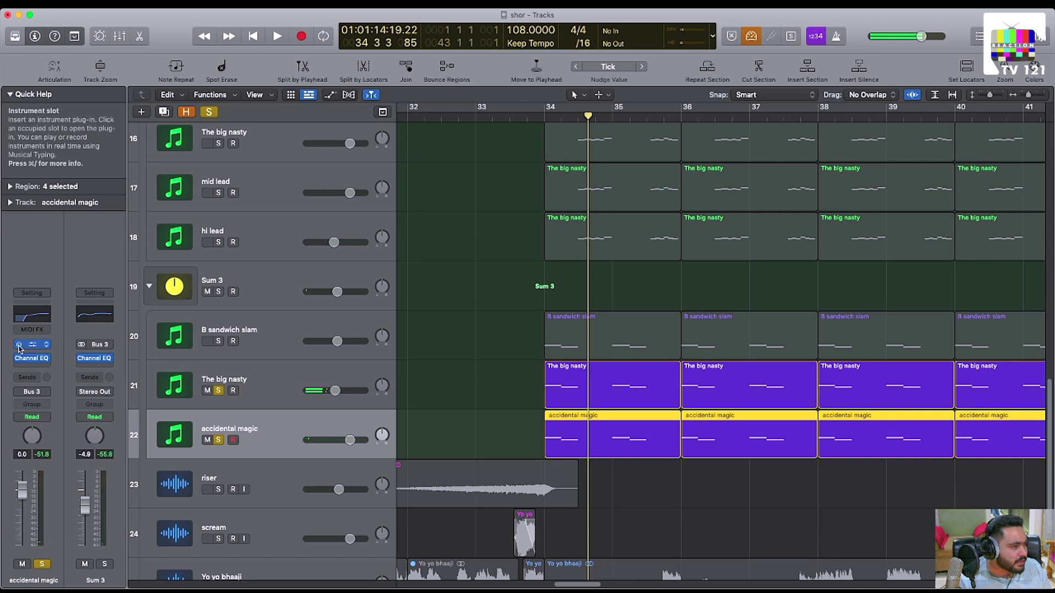
pyautogui.click(219, 390)
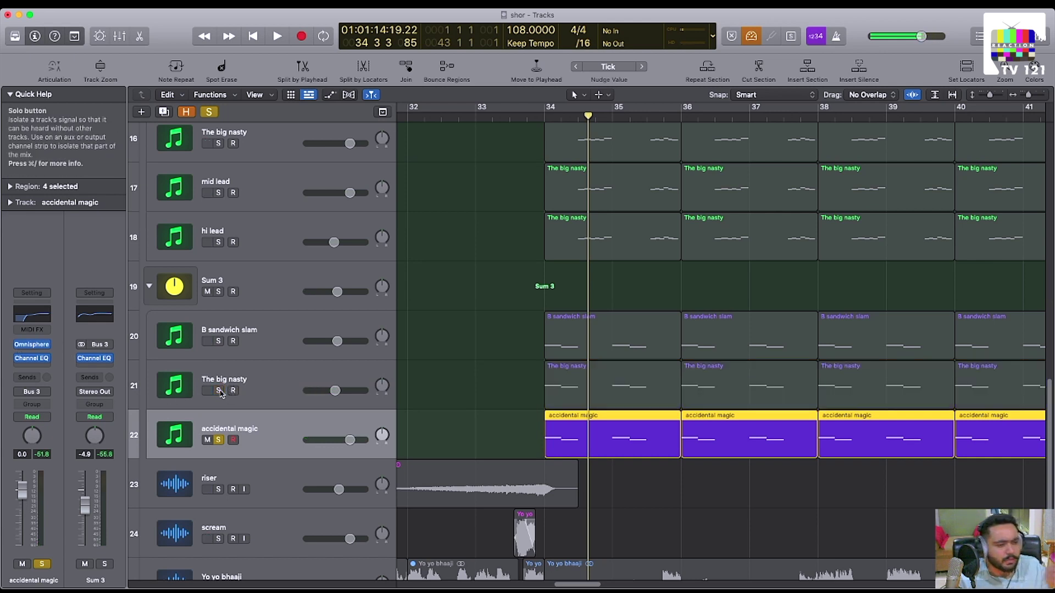
pyautogui.press('space')
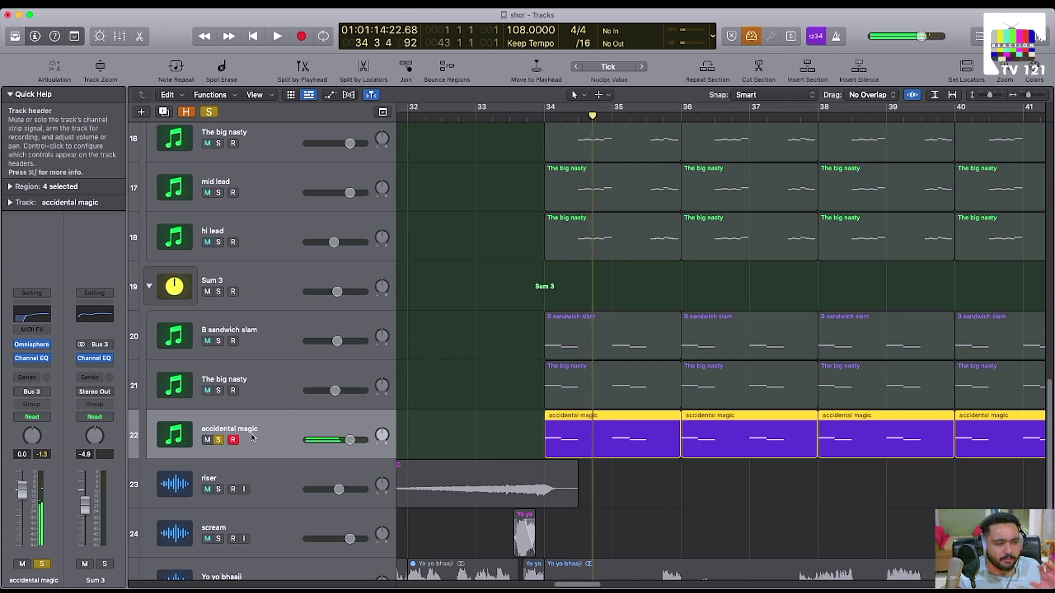
# Solo B sandwich slam and The big nasty alongside accidental magic in the Sum 3 stack and play the three together.
pyautogui.click(218, 390)
pyautogui.click(219, 341)
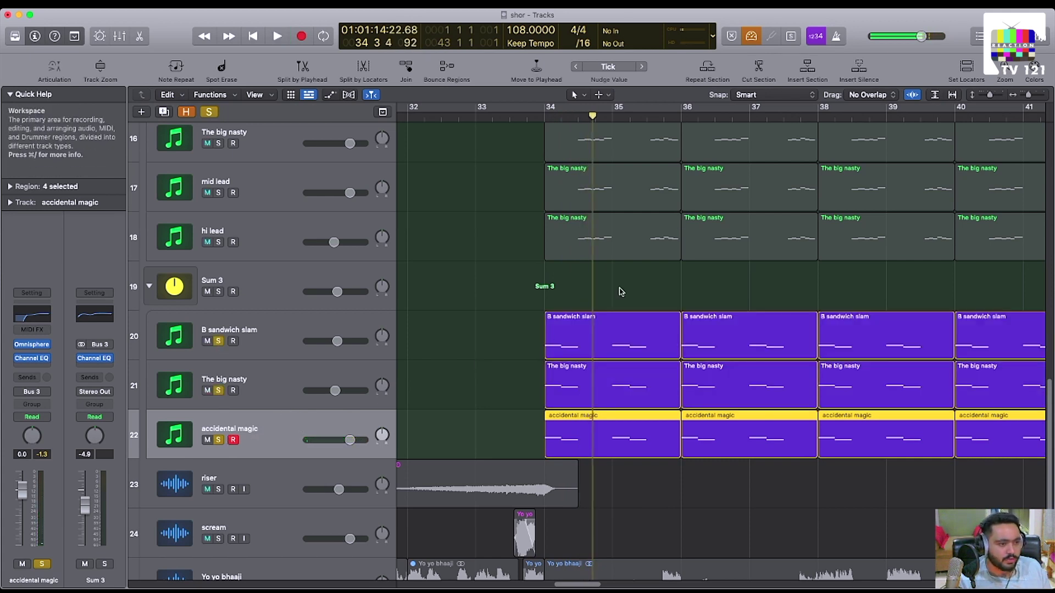
pyautogui.press('space')
pyautogui.press('super+Up')
pyautogui.press('space')
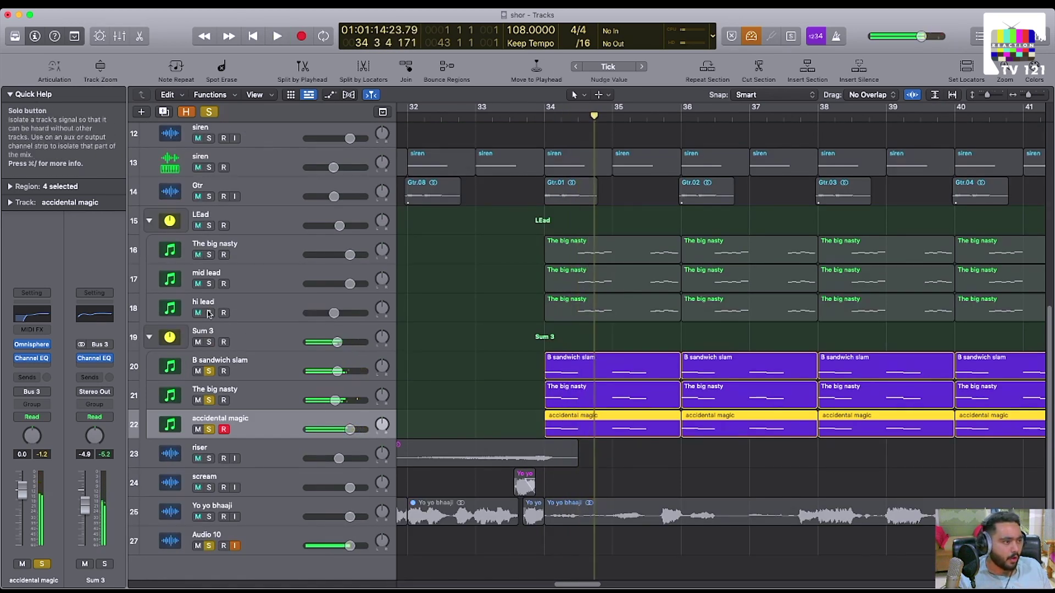
# Solo the LEad stack's tracks together with the Sum 3 stack and play both stacks from bar 34.
pyautogui.moveTo(208, 313); pyautogui.dragTo(209, 252)
pyautogui.press('space')
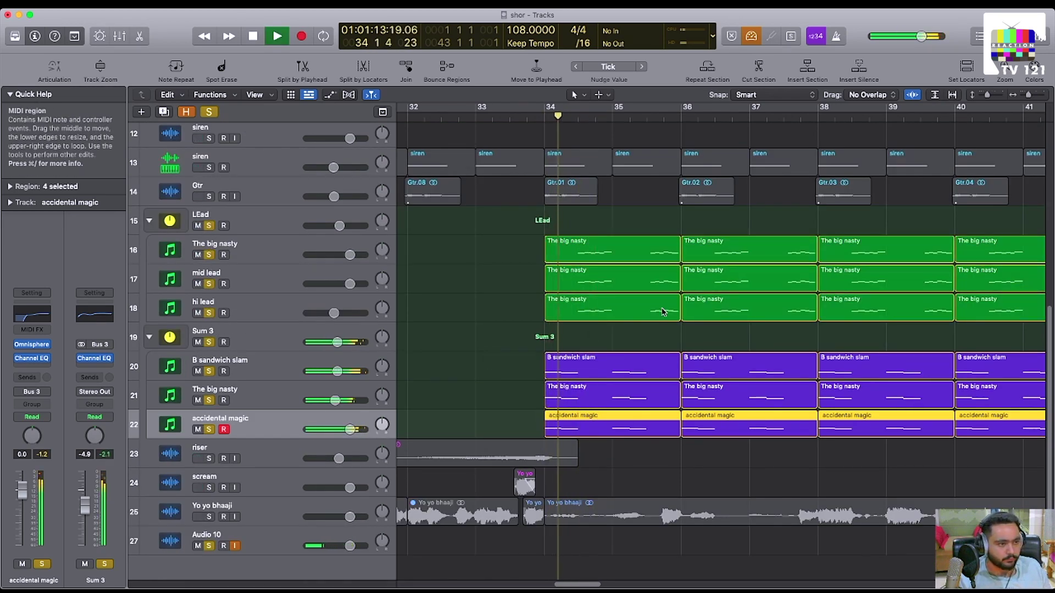
pyautogui.press('super+Left')
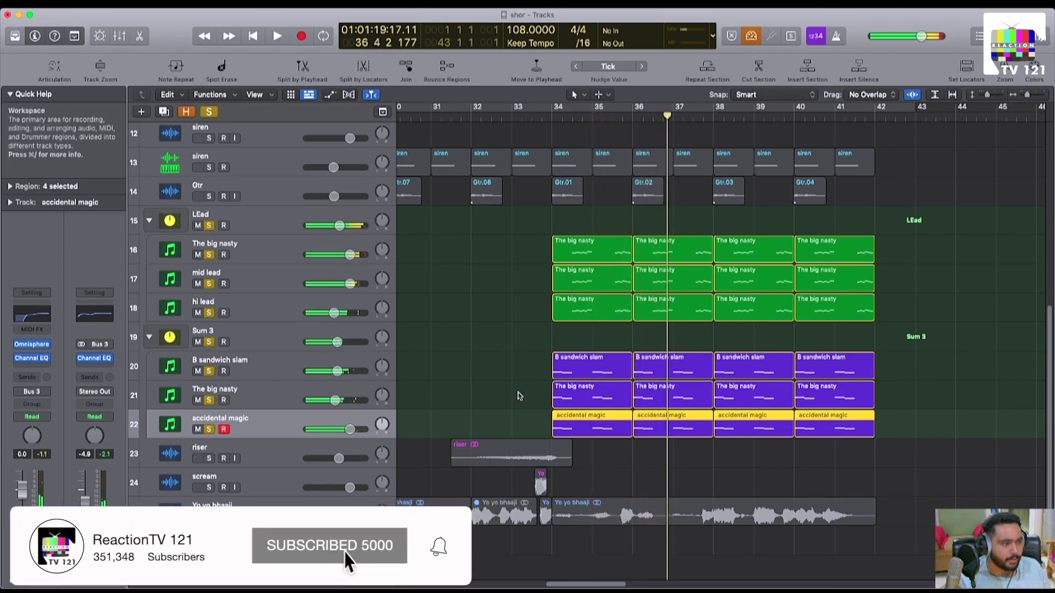
pyautogui.press('space')
# Solo the riser track as well and play its first region from bar 23.
pyautogui.press('super+Left')
pyautogui.press('super+Left')
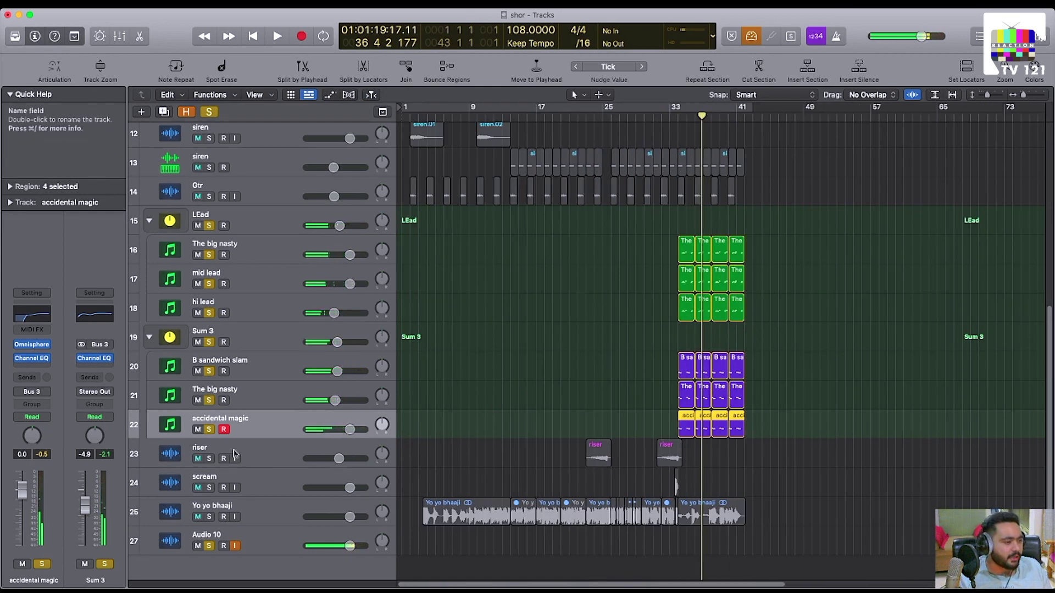
pyautogui.click(198, 459)
pyautogui.press('super+Right')
pyautogui.press('super+Right')
pyautogui.hotkey('shift', 'Return')
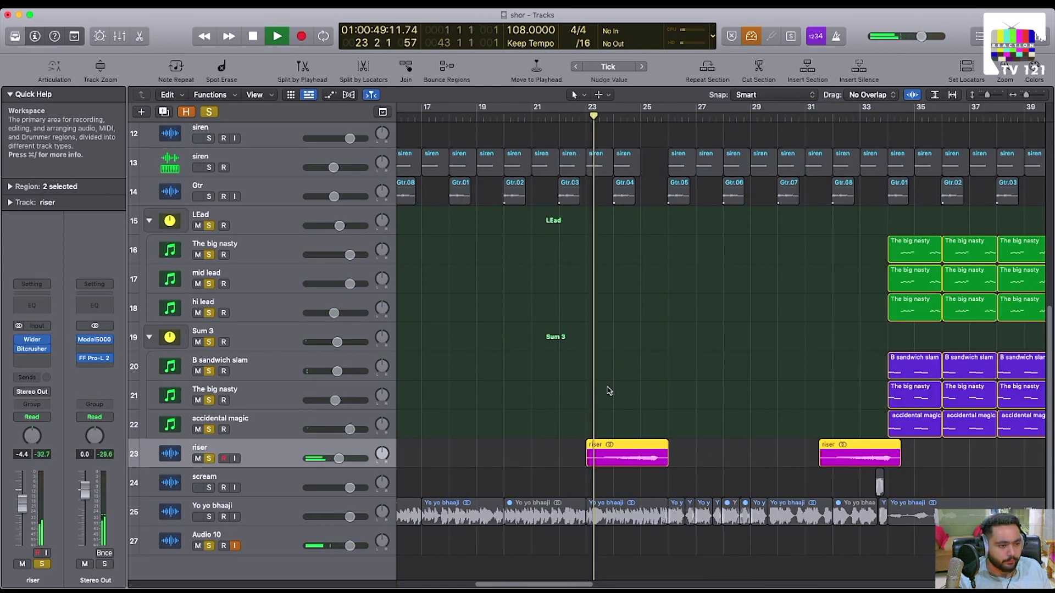
pyautogui.press('super+Left')
pyautogui.press('super+Left')
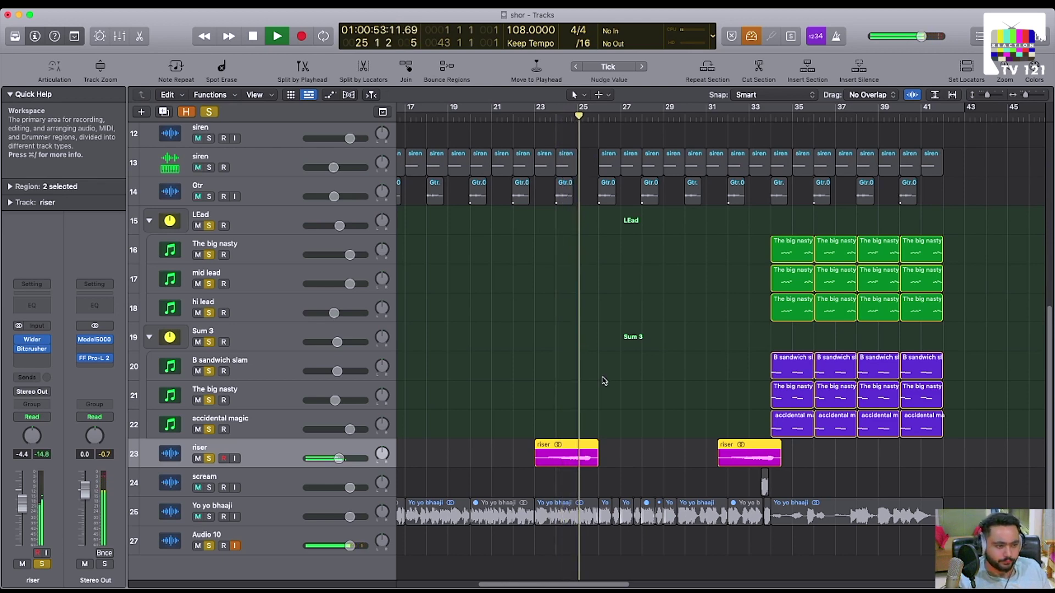
pyautogui.press('space')
# Unsolo the riser, solo the scream track and play its region just before bar 34.
pyautogui.press('super+Right')
pyautogui.press('super+Right')
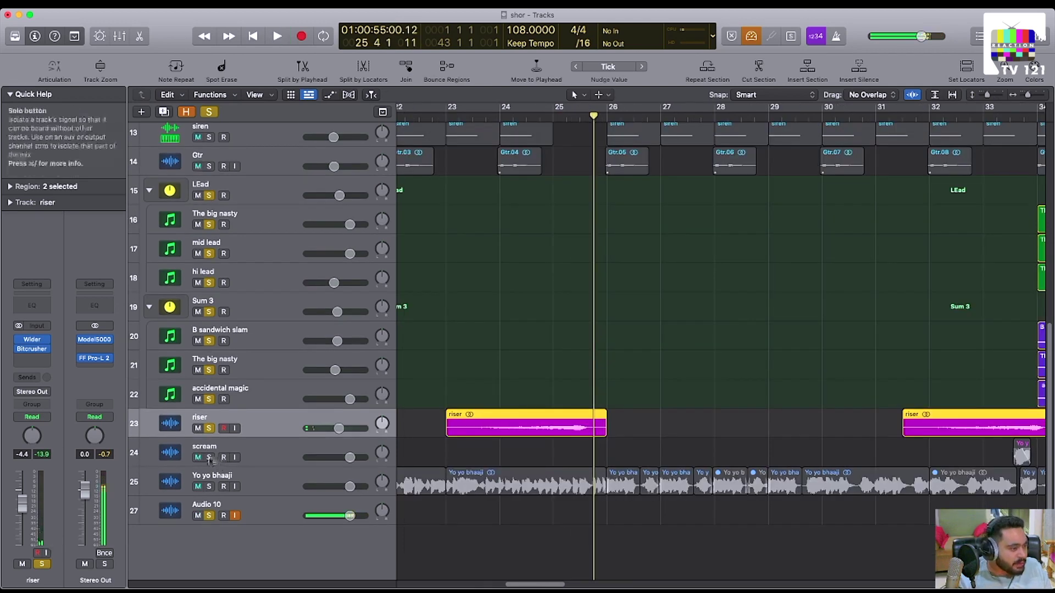
pyautogui.hscroll(5, 208, 459)
pyautogui.click(208, 429)
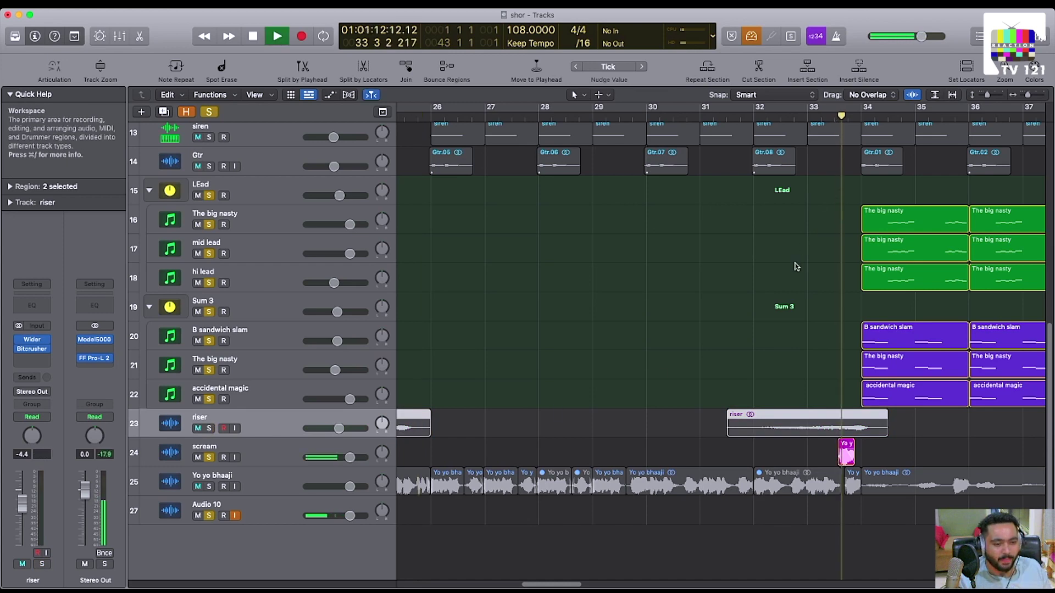
pyautogui.press('super+Right')
pyautogui.press('super+Right')
pyautogui.press('super+Right')
pyautogui.press('space')
# Solo the Yo yo bhaaji vocal track and play its regions from the start of the first one.
pyautogui.press('super+Left')
pyautogui.press('super+Left')
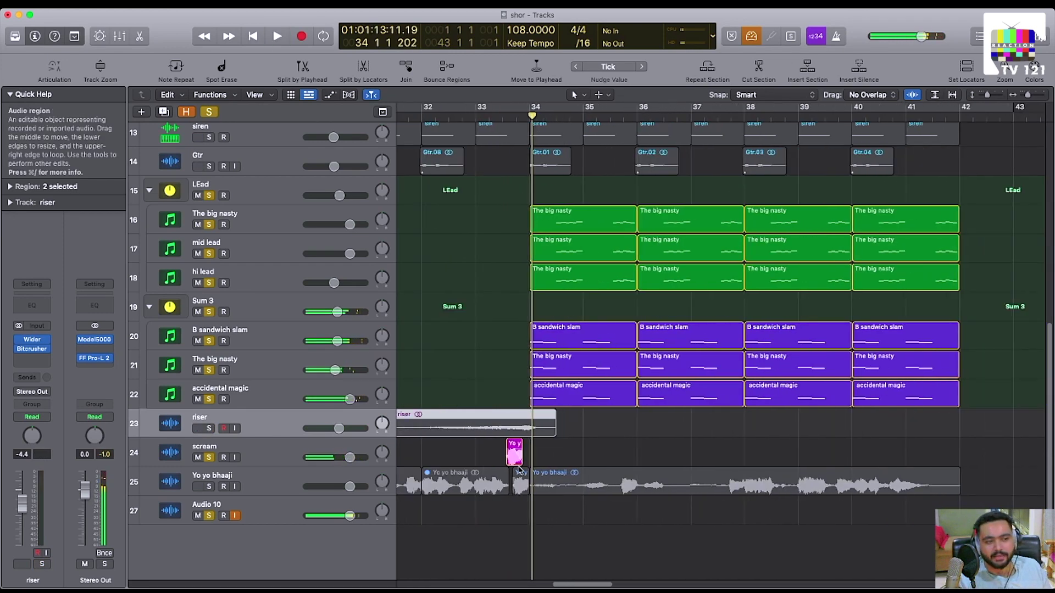
pyautogui.press('super+Left')
pyautogui.press('super+Left')
pyautogui.hscroll(-4, 266, 474)
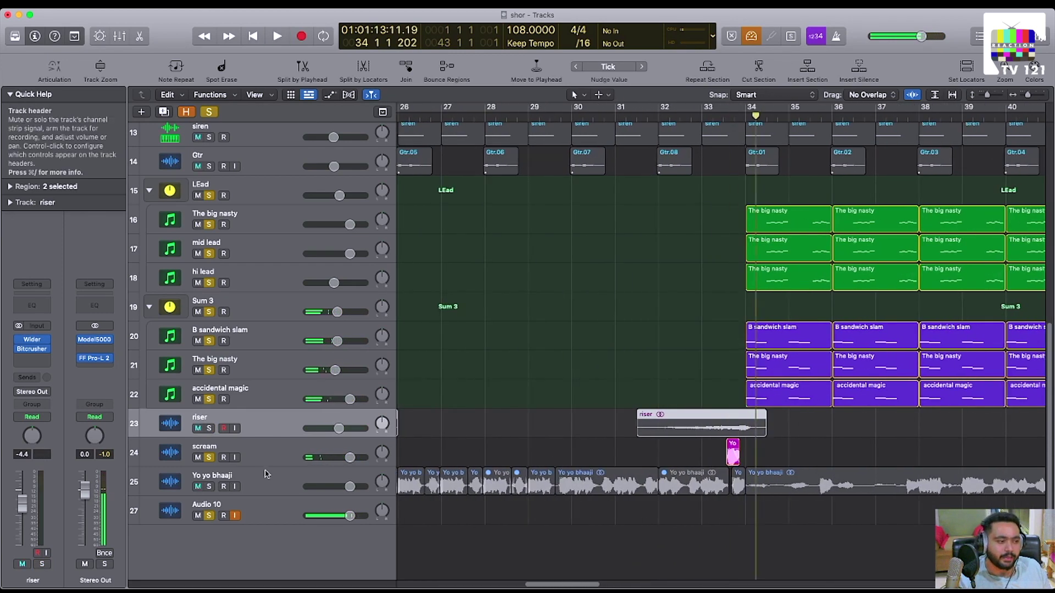
pyautogui.press('super+Left')
pyautogui.press('super+Left')
pyautogui.click(208, 486)
pyautogui.hscroll(-10, 532, 440)
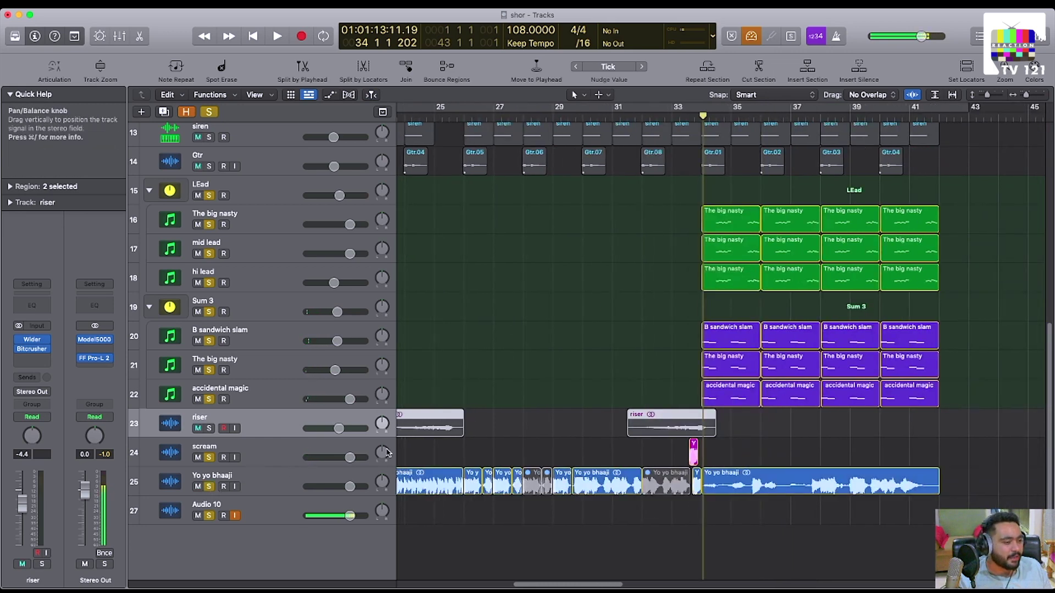
pyautogui.scroll(-3, 532, 439)
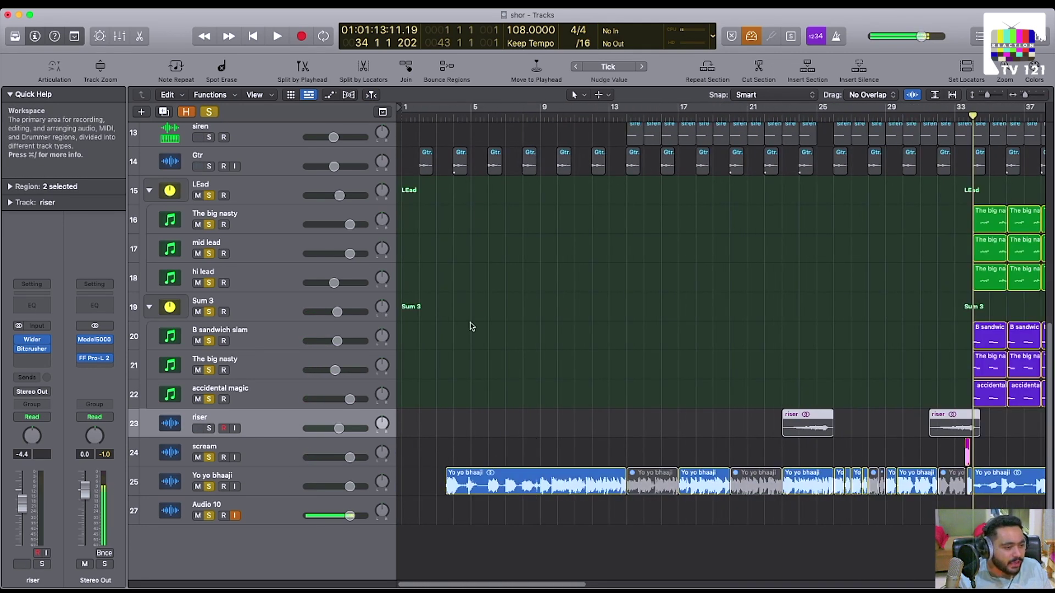
pyautogui.doubleClick(446, 115)
pyautogui.scroll(5, 465, 398)
pyautogui.scroll(-4, 468, 398)
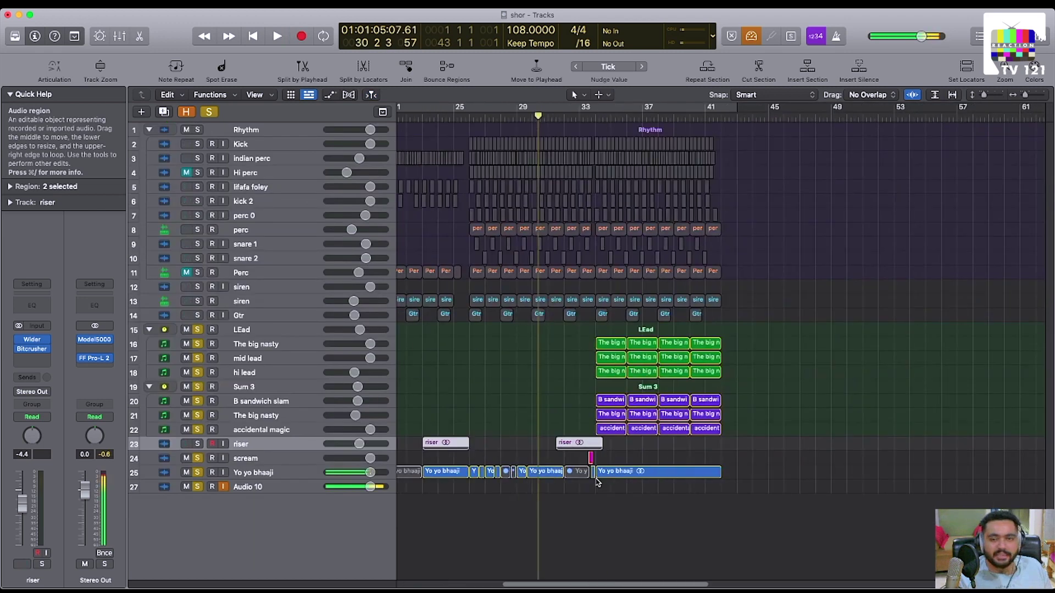
# Clear the solo state of all tracks at once.
pyautogui.hscroll(-5, 595, 483)
pyautogui.scroll(-4, 462, 459)
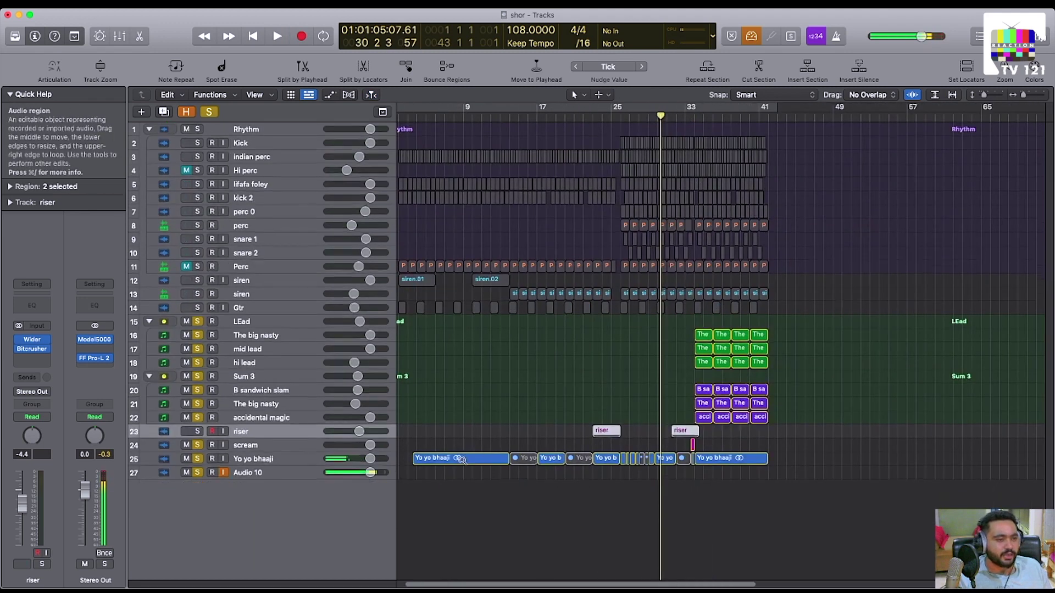
pyautogui.scroll(-3, 462, 460)
pyautogui.click(212, 112)
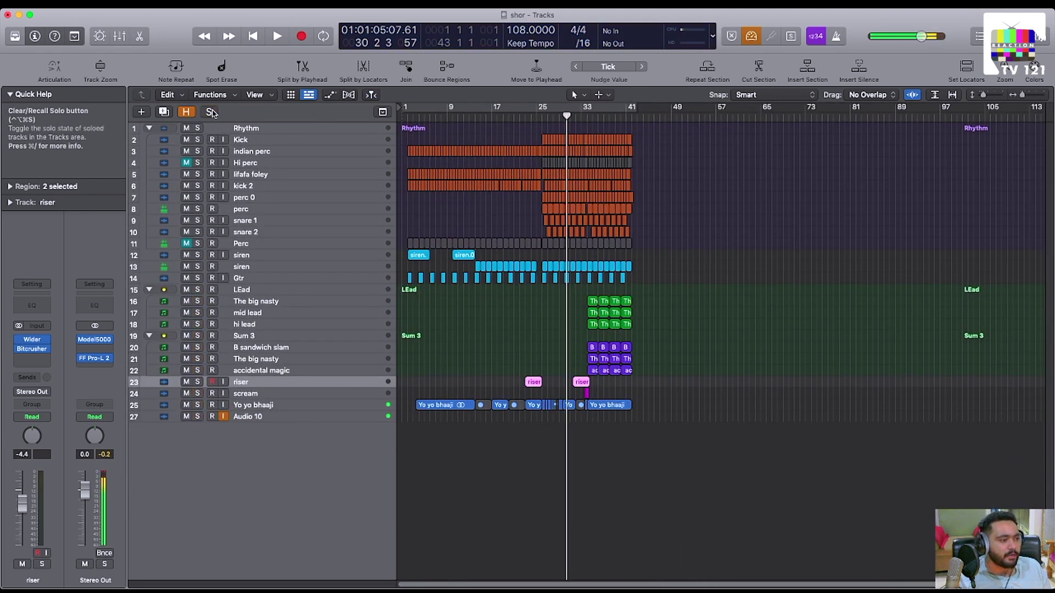
# Mute the Audio 10 track and unmute Hi perc while playing the full mix from the start of the song.
pyautogui.click(186, 417)
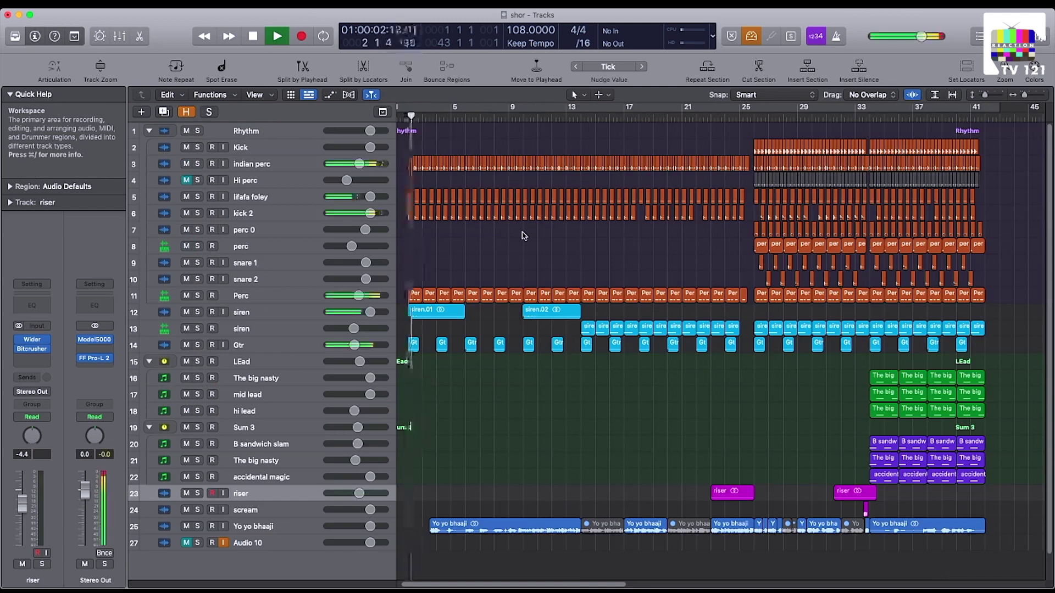
pyautogui.click(186, 180)
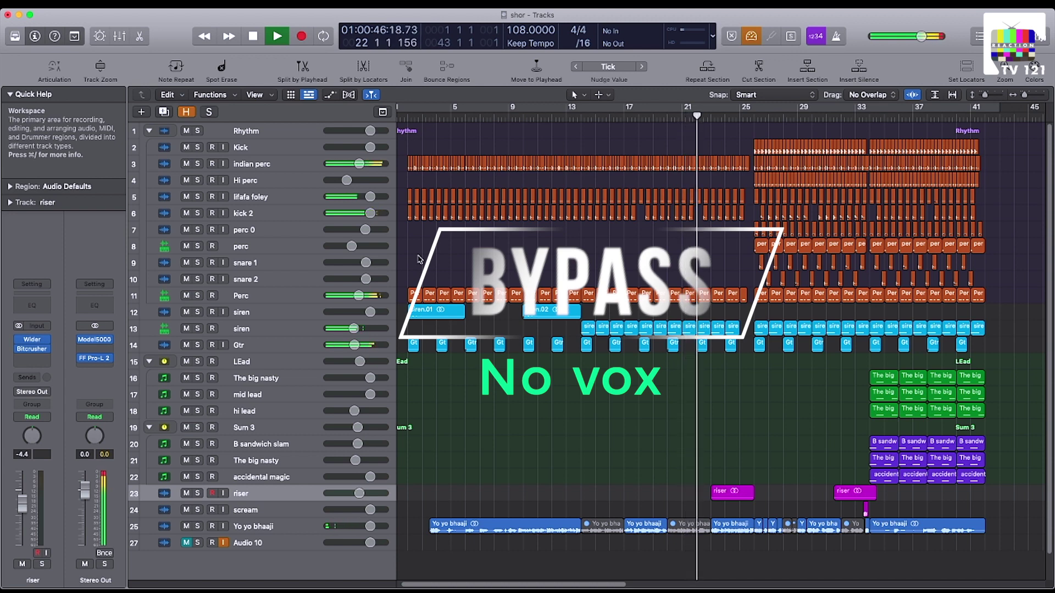
# Examine the arrangement of all tracks across the second half of the song, around bars 22 to 41, during playback.
pyautogui.scroll(2, 624, 362)
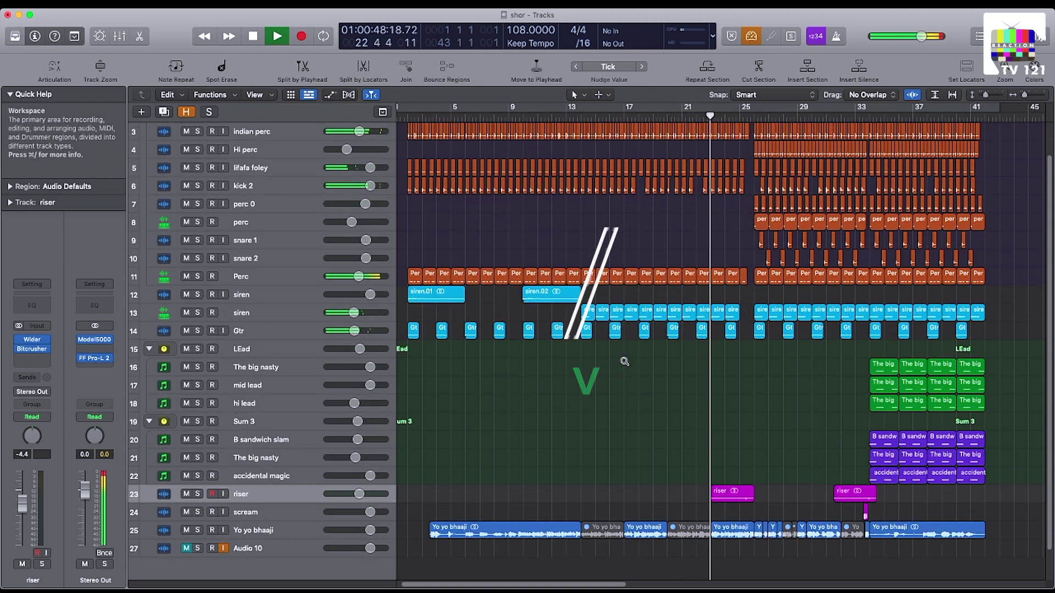
pyautogui.scroll(3, 624, 363)
pyautogui.scroll(1, 624, 363)
pyautogui.hscroll(3, 624, 361)
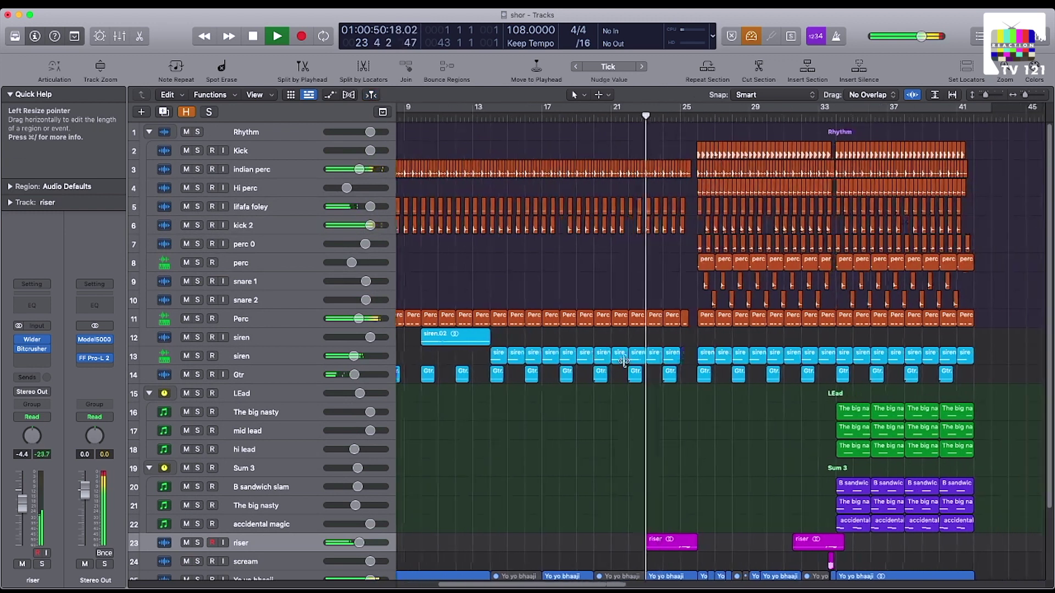
pyautogui.scroll(-1, 624, 361)
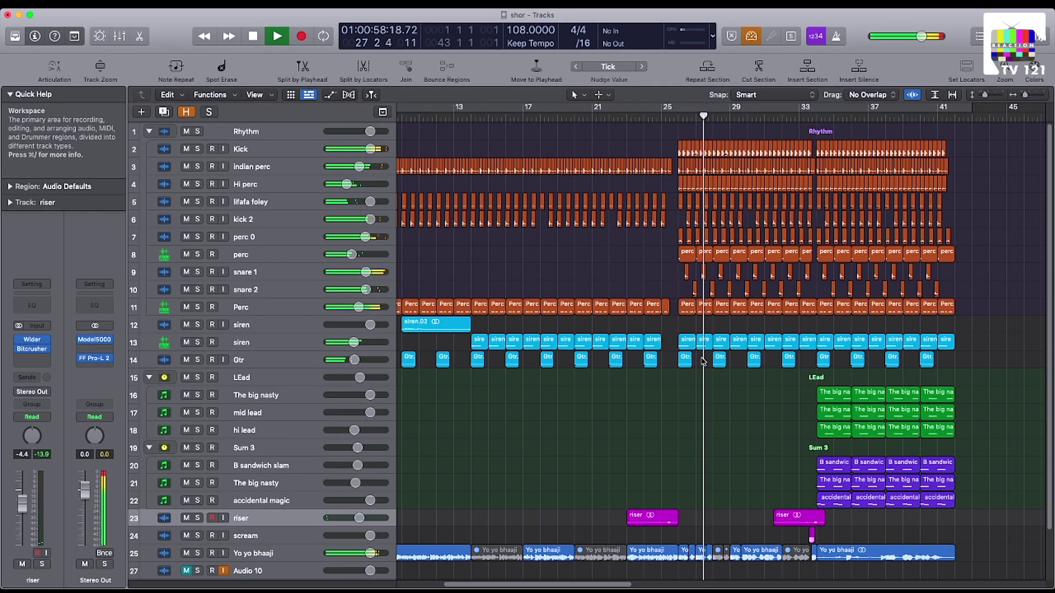
pyautogui.scroll(-1, 715, 351)
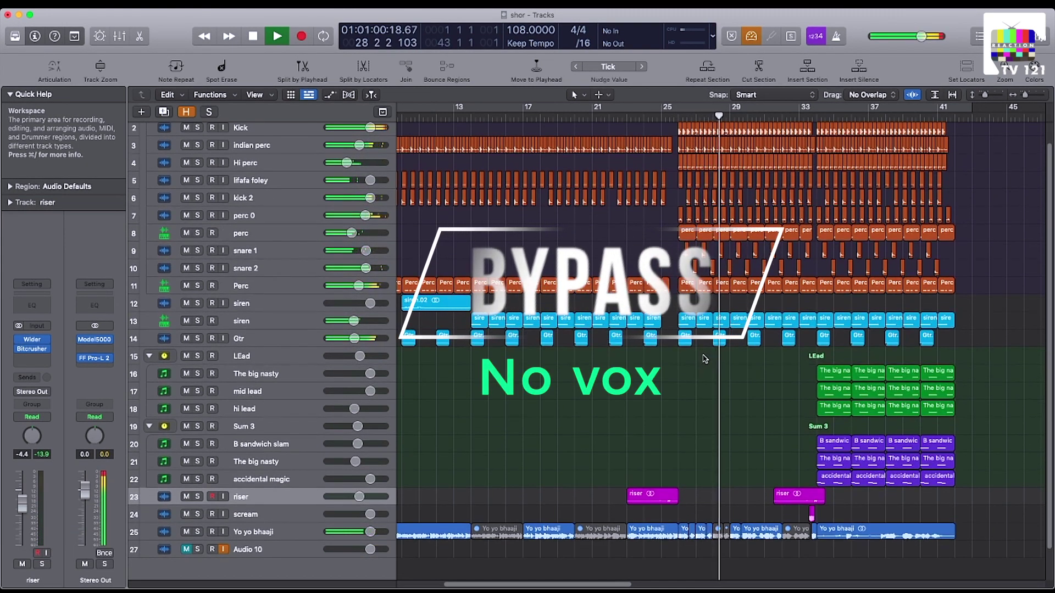
pyautogui.scroll(1, 736, 336)
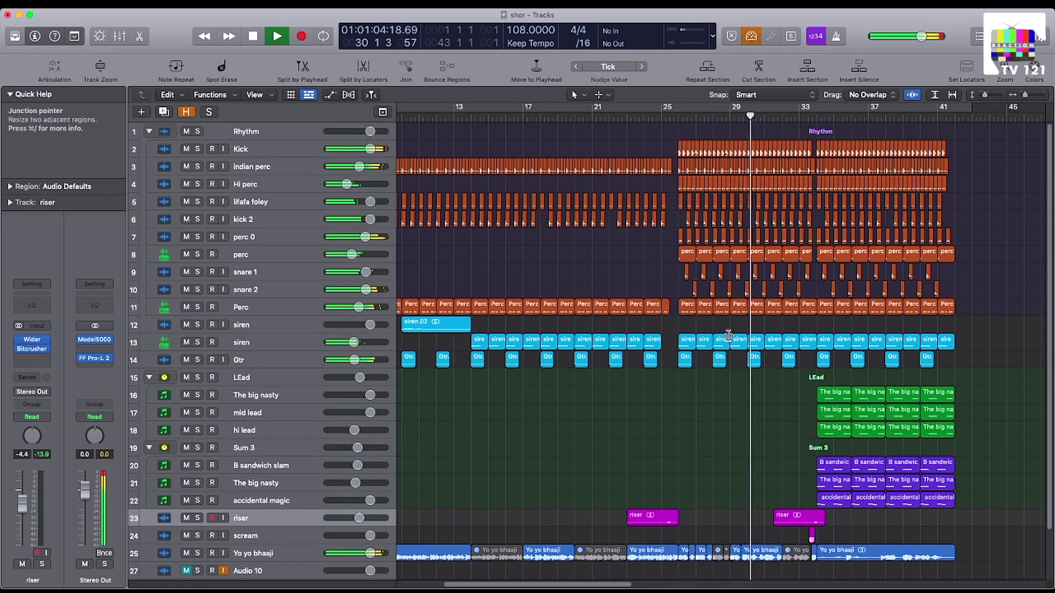
pyautogui.scroll(2, 728, 336)
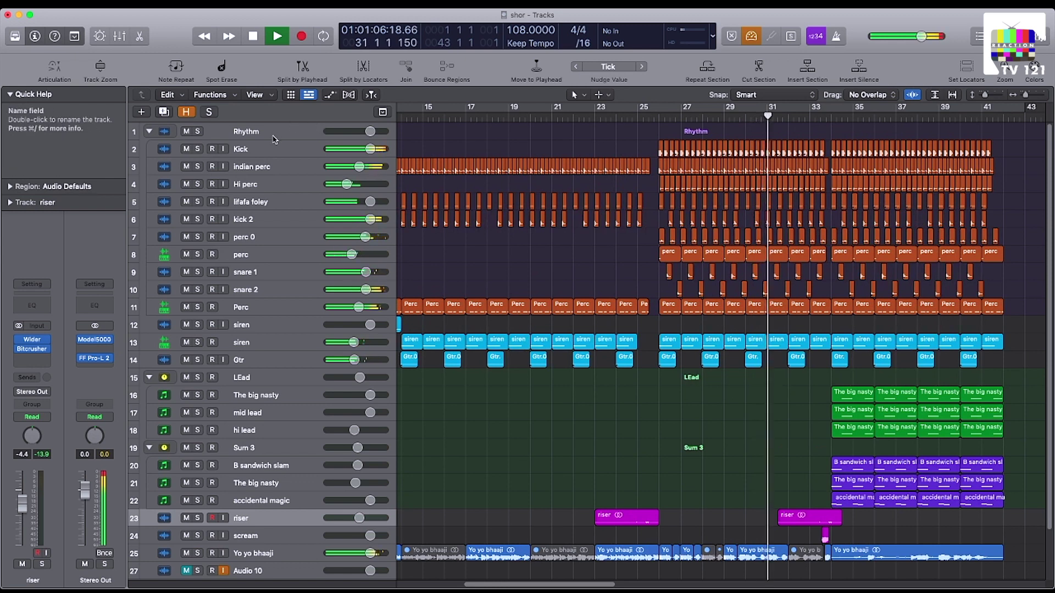
# Select the Kick track and step down through the tracks to scream, reviewing each channel strip while the mix plays.
pyautogui.click(344, 147)
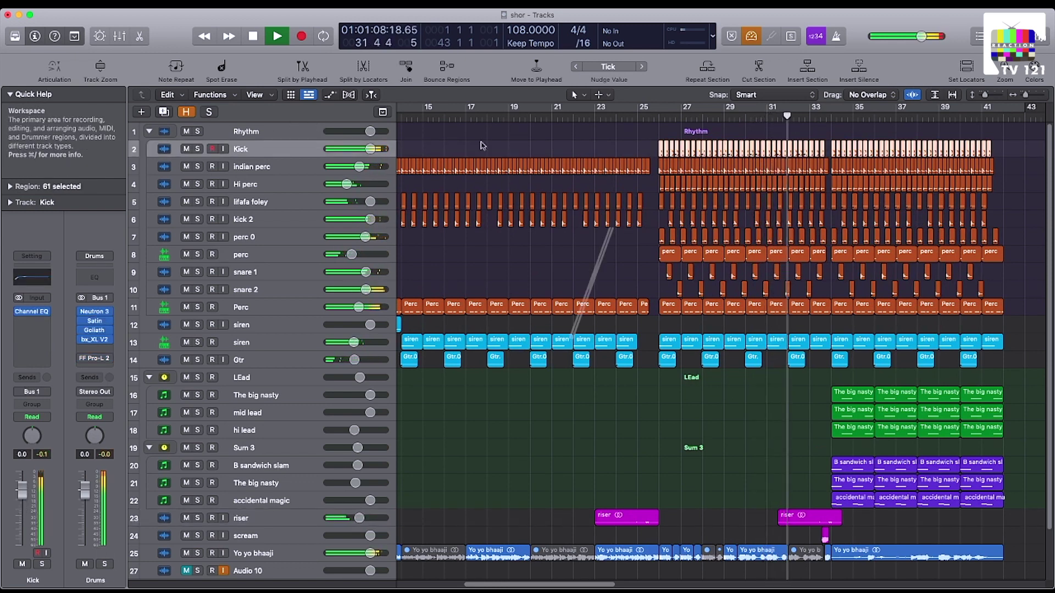
pyautogui.press('Down')
pyautogui.press('Down')
pyautogui.press('Down')
pyautogui.press('Down')
pyautogui.press('Down')
pyautogui.press('Down')
pyautogui.press('Down')
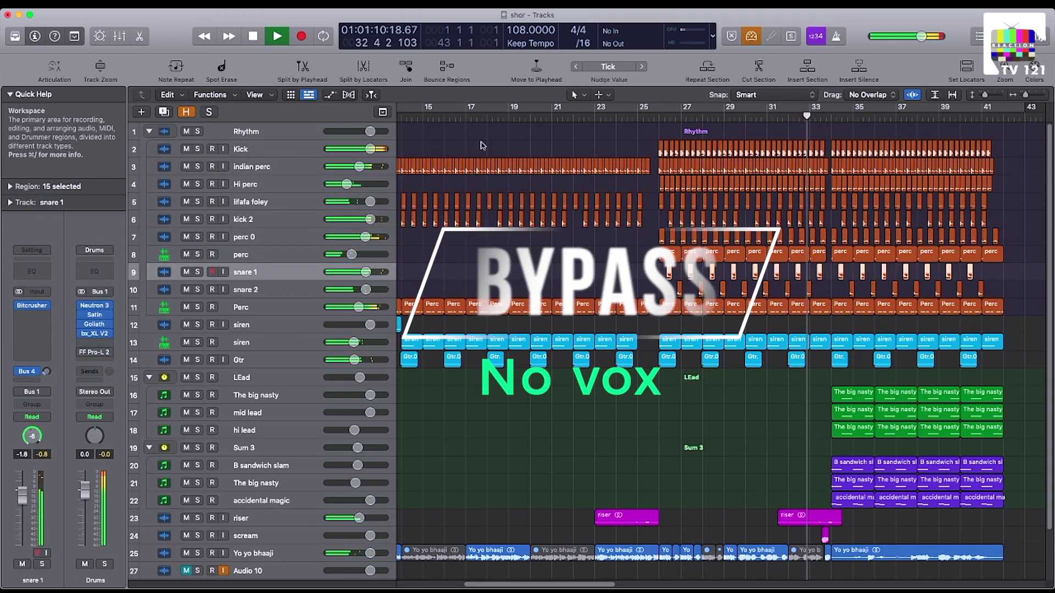
pyautogui.press('Down')
pyautogui.press('Down')
pyautogui.press('Down')
pyautogui.press('Down')
pyautogui.press('Down')
pyautogui.press('Down')
pyautogui.press('Down')
pyautogui.press('Down')
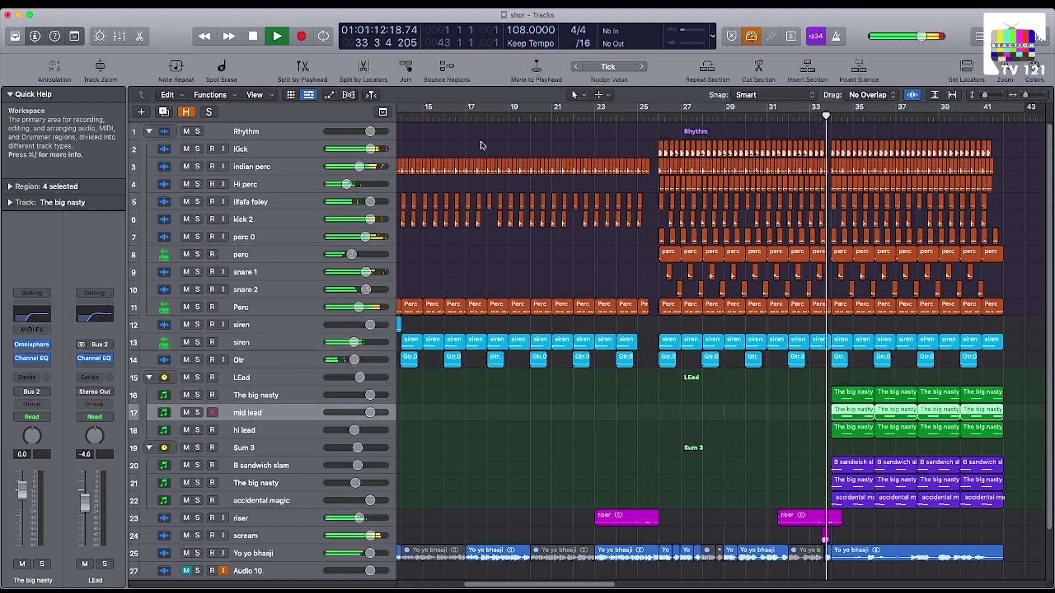
pyautogui.press('Down')
pyautogui.press('Down')
pyautogui.press('Down')
pyautogui.press('Down')
pyautogui.press('Down')
pyautogui.press('Down')
pyautogui.press('Down')
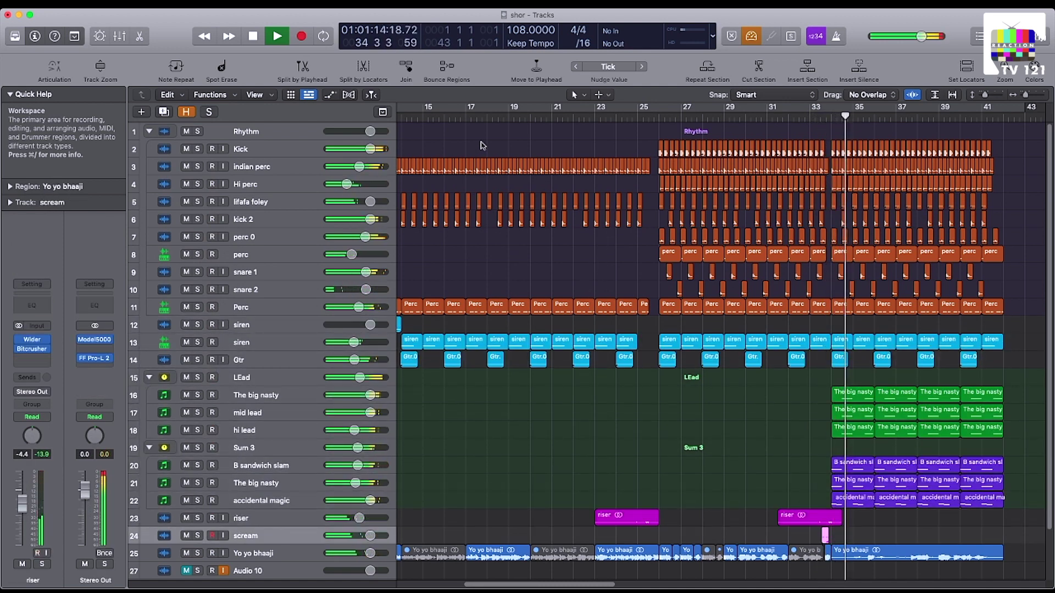
# Step back up through the tracks from scream to the Rhythm stack, reviewing each channel strip during playback.
pyautogui.press('Up')
pyautogui.press('Up')
pyautogui.press('Up')
pyautogui.press('Up')
pyautogui.press('Up')
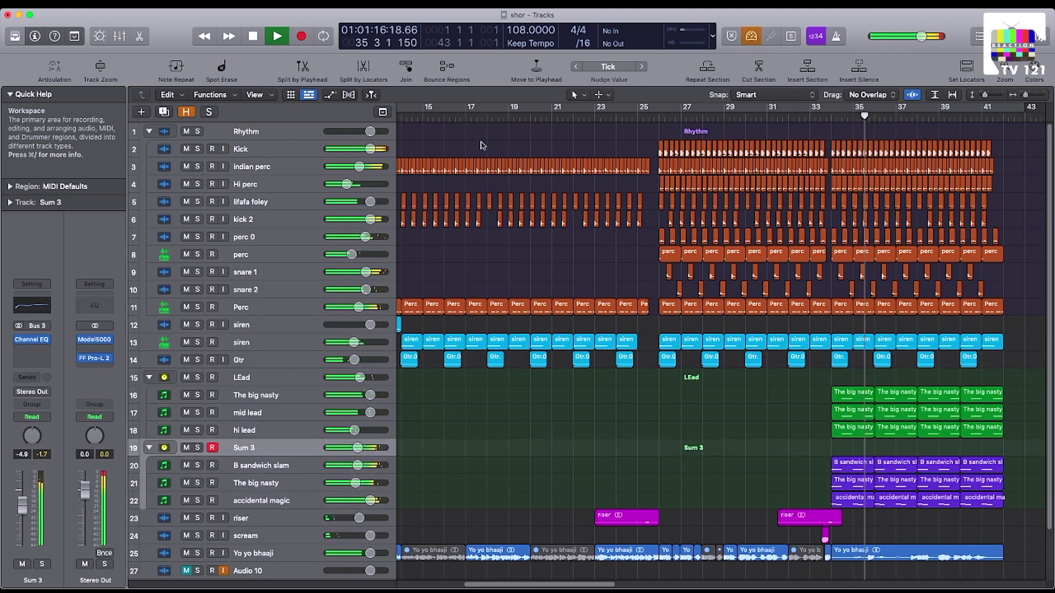
pyautogui.press('Up')
pyautogui.press('Up')
pyautogui.press('Up')
pyautogui.press('Up')
pyautogui.press('Up')
pyautogui.press('Up')
pyautogui.press('Up')
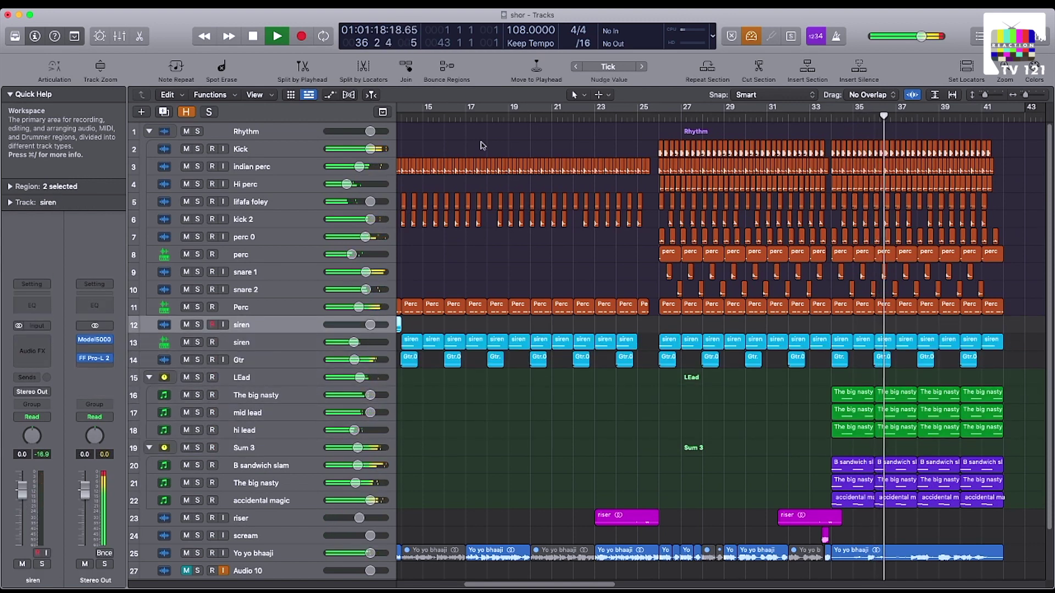
pyautogui.press('Up')
pyautogui.press('Up')
pyautogui.press('Up')
pyautogui.press('Up')
pyautogui.press('Up')
pyautogui.press('Up')
pyautogui.press('Up')
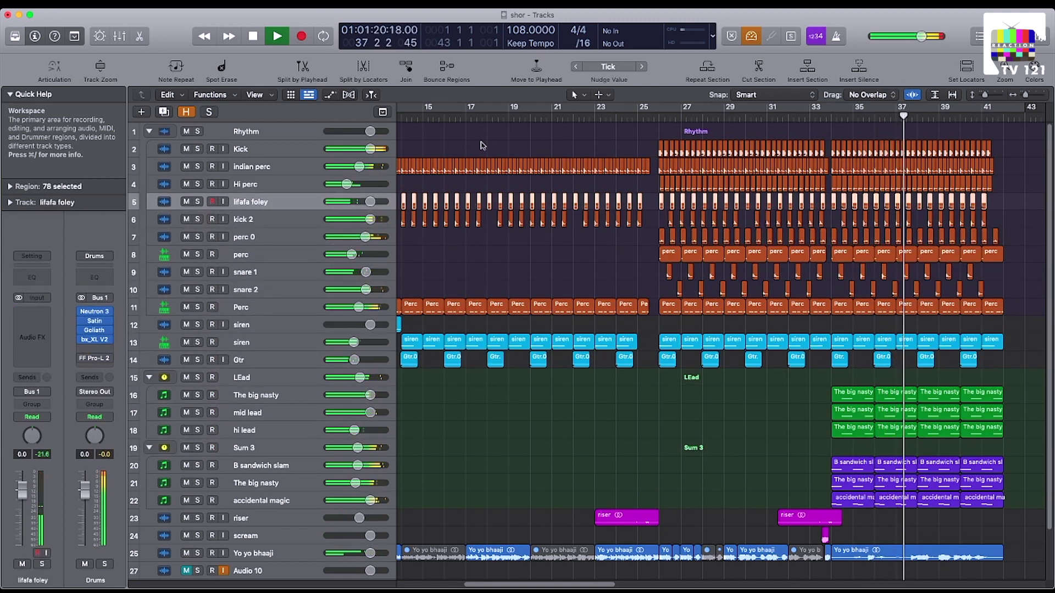
pyautogui.press('Up')
pyautogui.press('Up')
pyautogui.press('Up')
pyautogui.press('Up')
# Step down through the tracks from Rhythm to the Yo yo bhaaji vocal, reviewing their plug-ins and regions during playback.
pyautogui.press('Down')
pyautogui.press('Down')
pyautogui.press('Down')
pyautogui.press('Down')
pyautogui.press('Down')
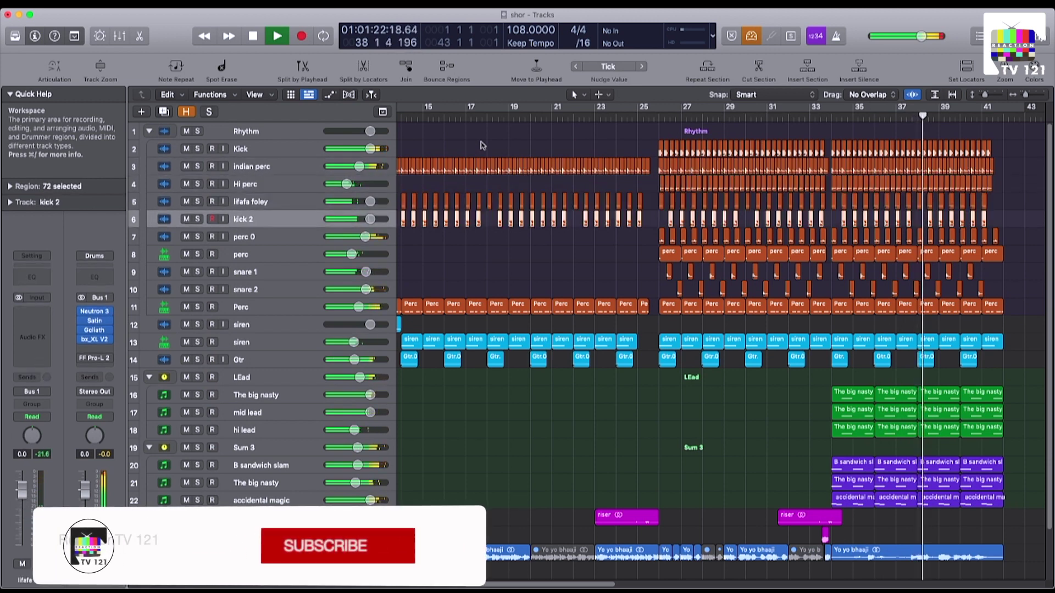
pyautogui.press('Down')
pyautogui.press('Down')
pyautogui.press('Down')
pyautogui.press('Down')
pyautogui.press('Down')
pyautogui.press('Down')
pyautogui.press('Down')
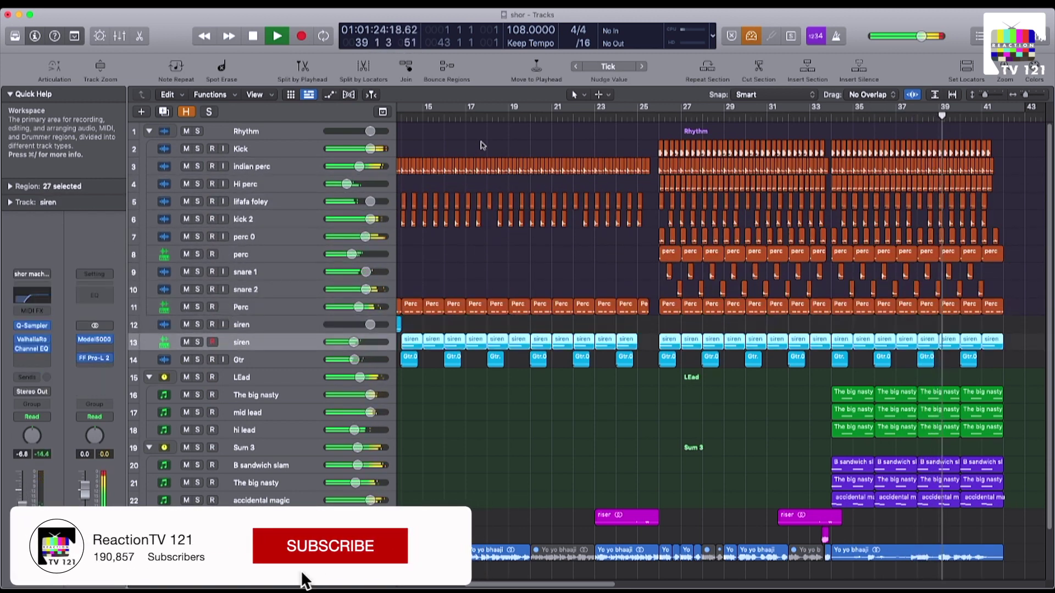
pyautogui.press('Down')
pyautogui.press('Down')
pyautogui.press('Down')
pyautogui.press('Down')
pyautogui.press('Down')
pyautogui.press('Down')
pyautogui.press('Down')
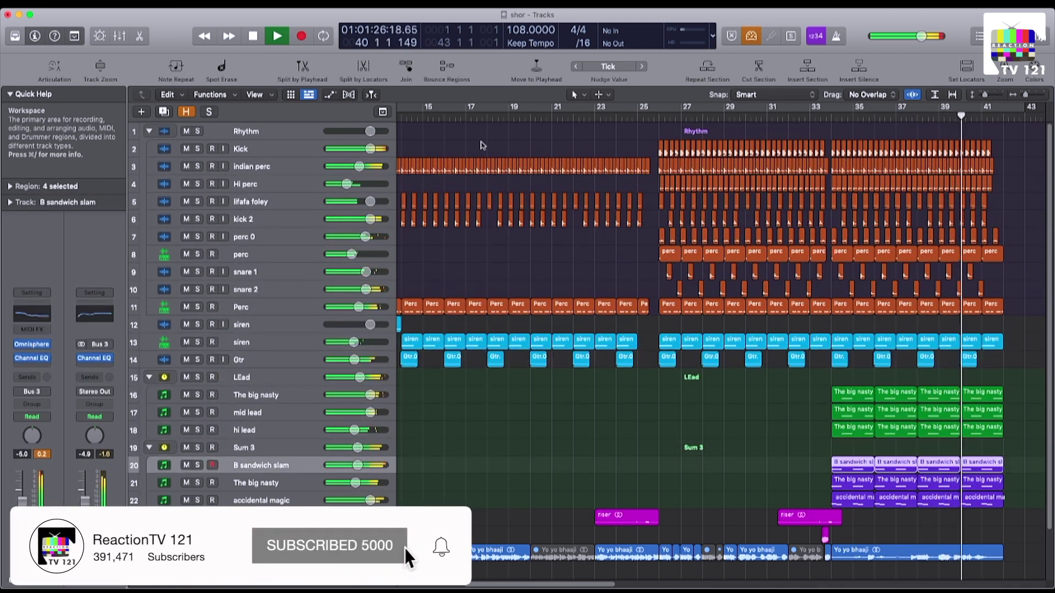
pyautogui.press('Down')
pyautogui.press('Down')
pyautogui.press('Down')
pyautogui.press('Down')
pyautogui.press('Down')
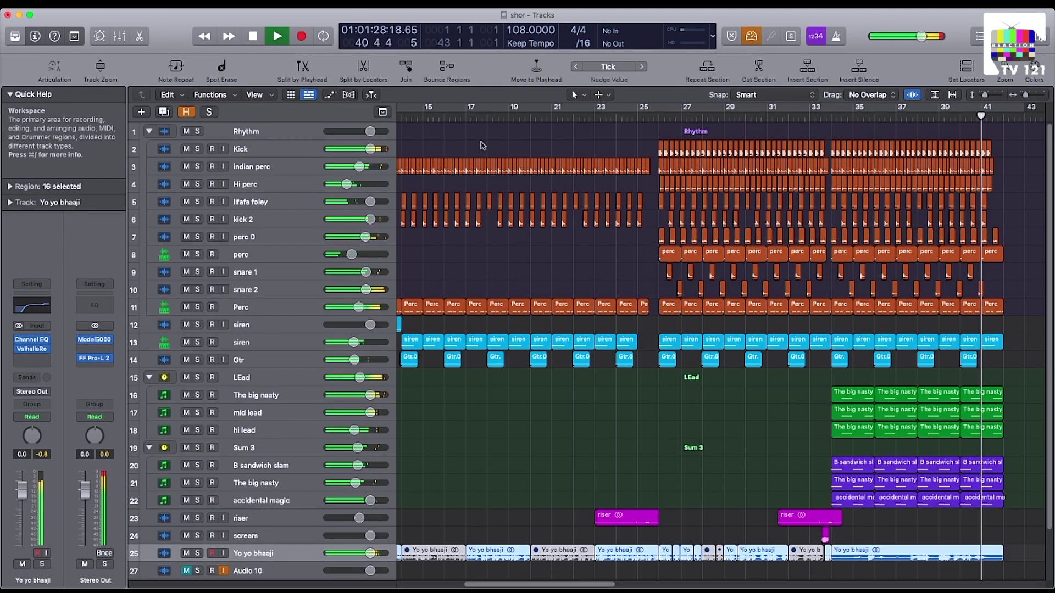
# Step up from the Yo yo bhaaji vocal to the LEad stack, reviewing each channel strip as the song ends.
pyautogui.press('Up')
pyautogui.press('Up')
pyautogui.press('Up')
pyautogui.press('Up')
pyautogui.press('Up')
pyautogui.press('Up')
pyautogui.press('Up')
pyautogui.press('Up')
pyautogui.press('Up')
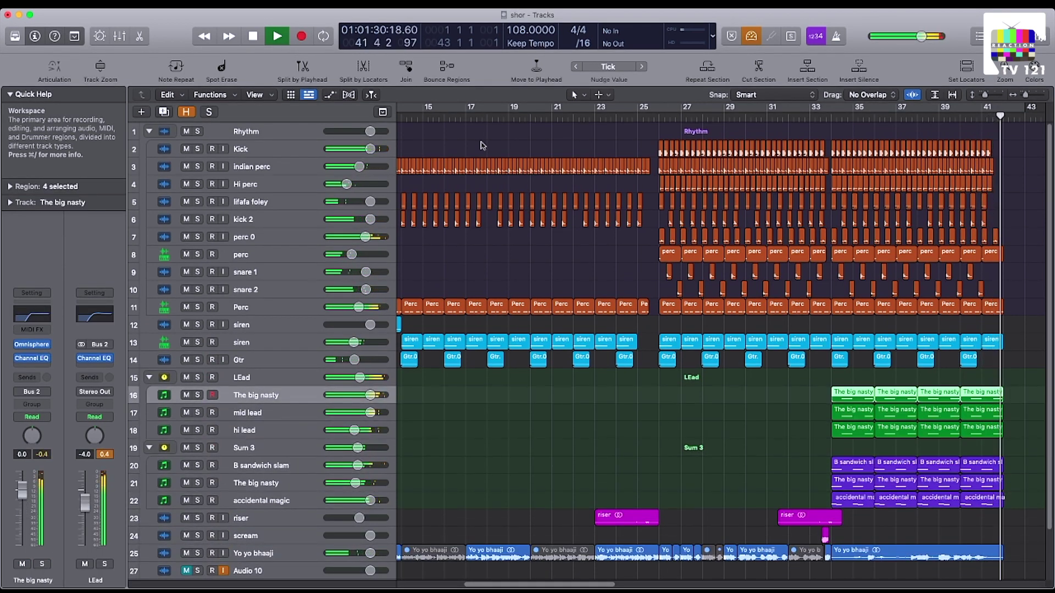
pyautogui.press('Up')
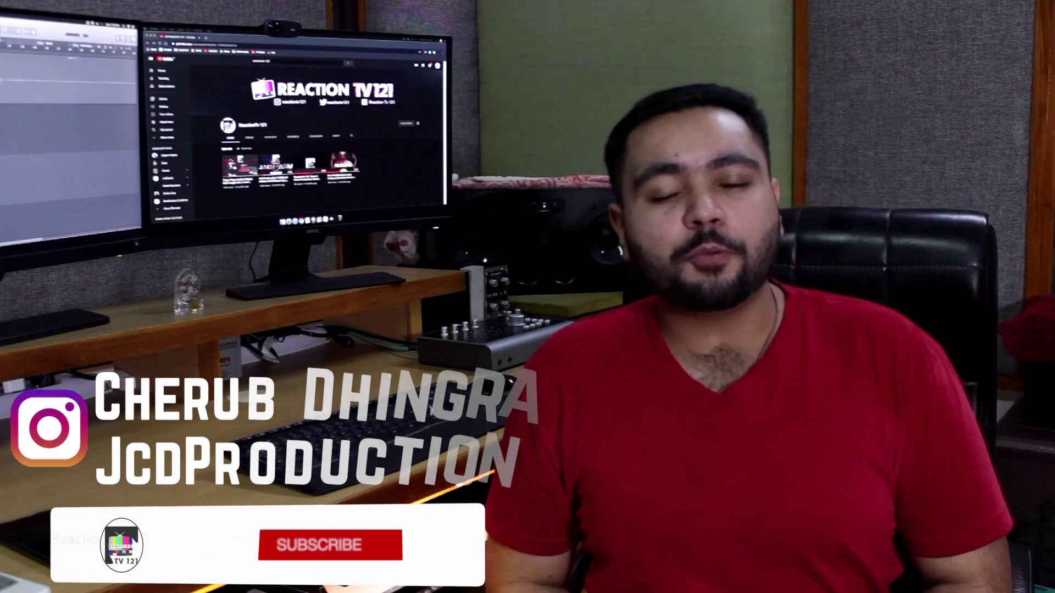